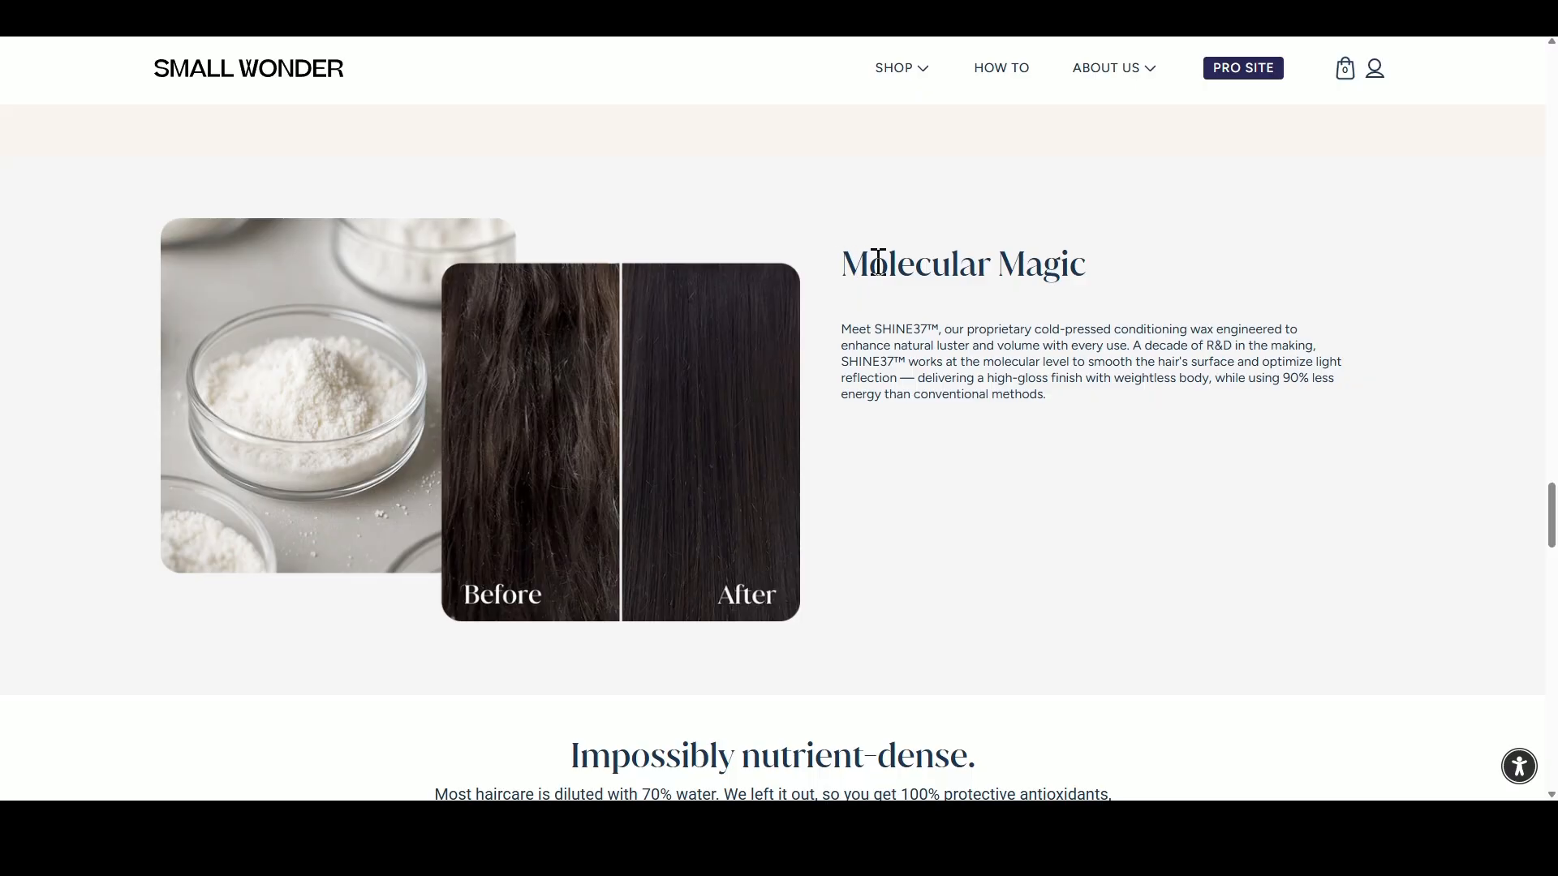
# Step: Review the heading and description of the Molecular Magic section on the Small Wonder reference page
pyautogui.moveTo(846, 264); pyautogui.dragTo(1115, 278)
pyautogui.click(1116, 278)
pyautogui.moveTo(920, 346); pyautogui.dragTo(974, 363)
pyautogui.click(1108, 415)
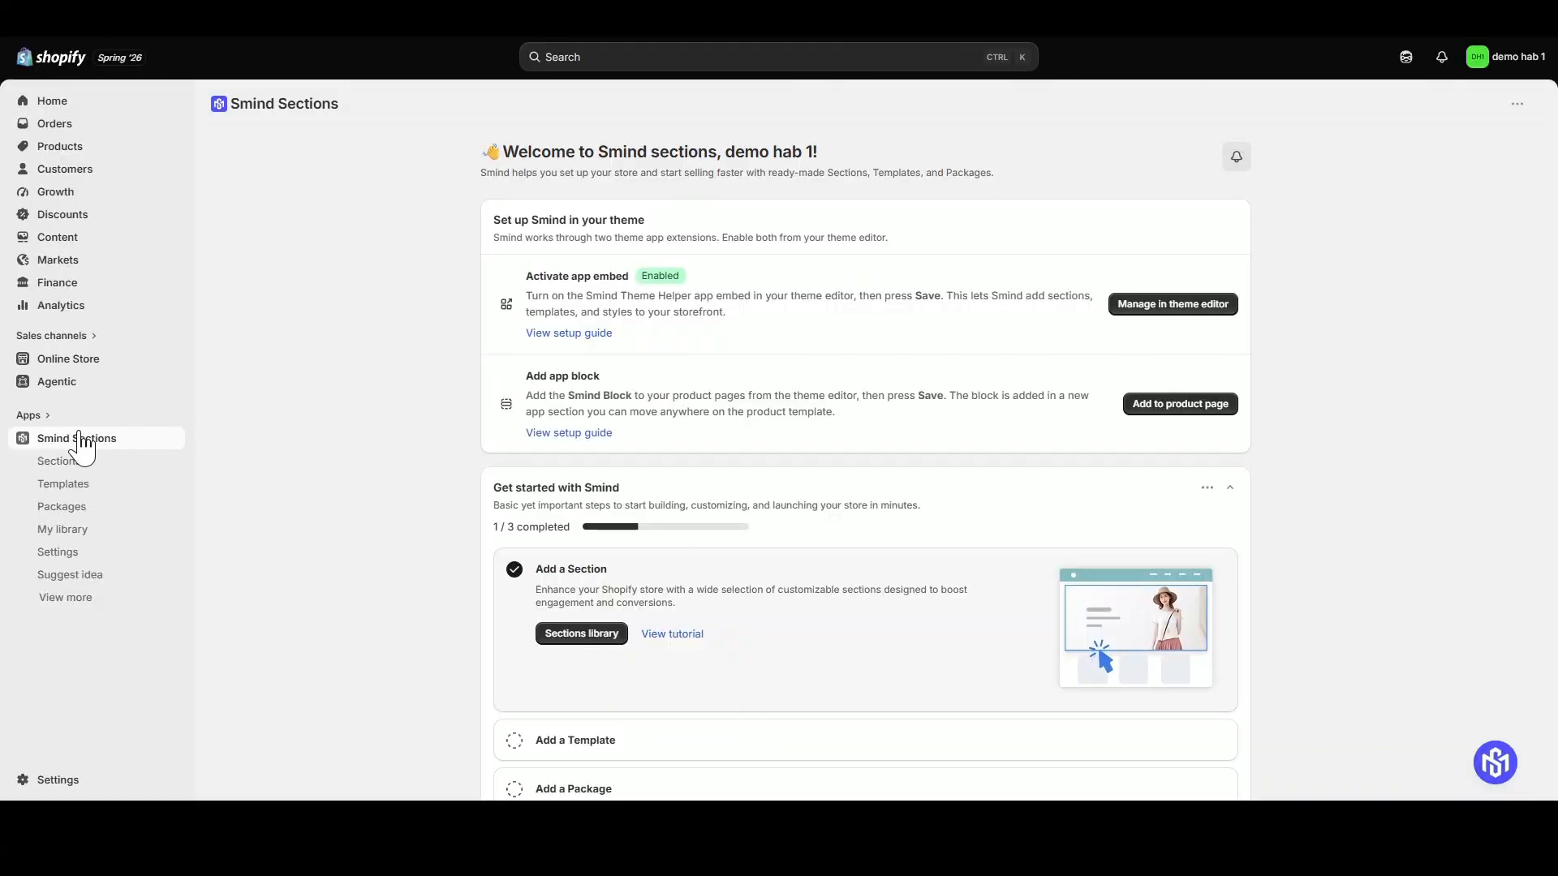
# Step: Filter the Smind Sections library by Image With Text and open the preview of Image with text 5-2
pyautogui.click(60, 461)
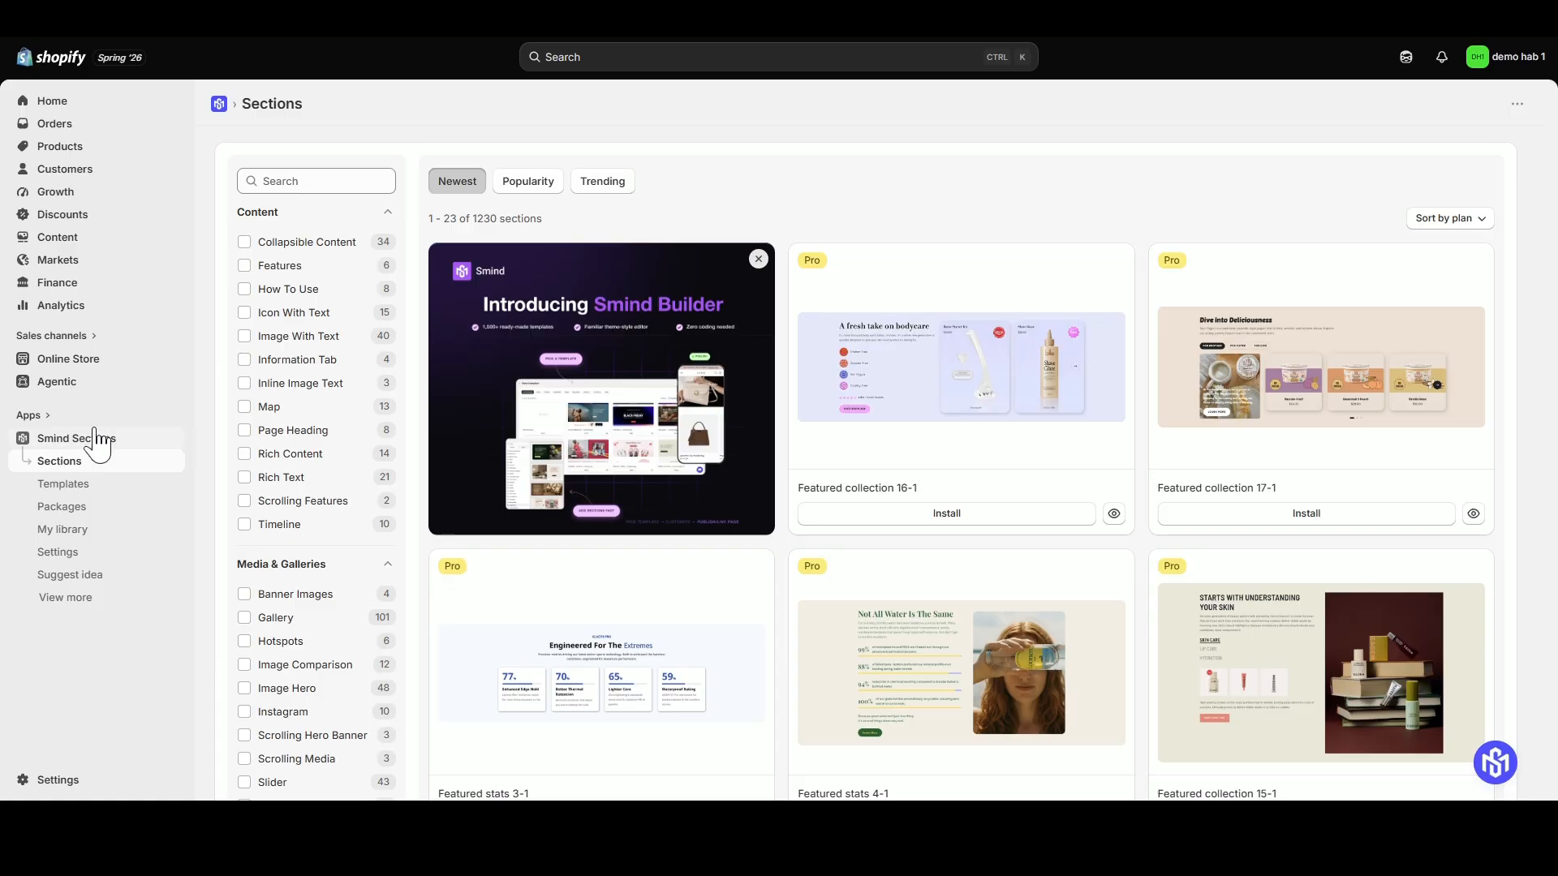
pyautogui.click(337, 337)
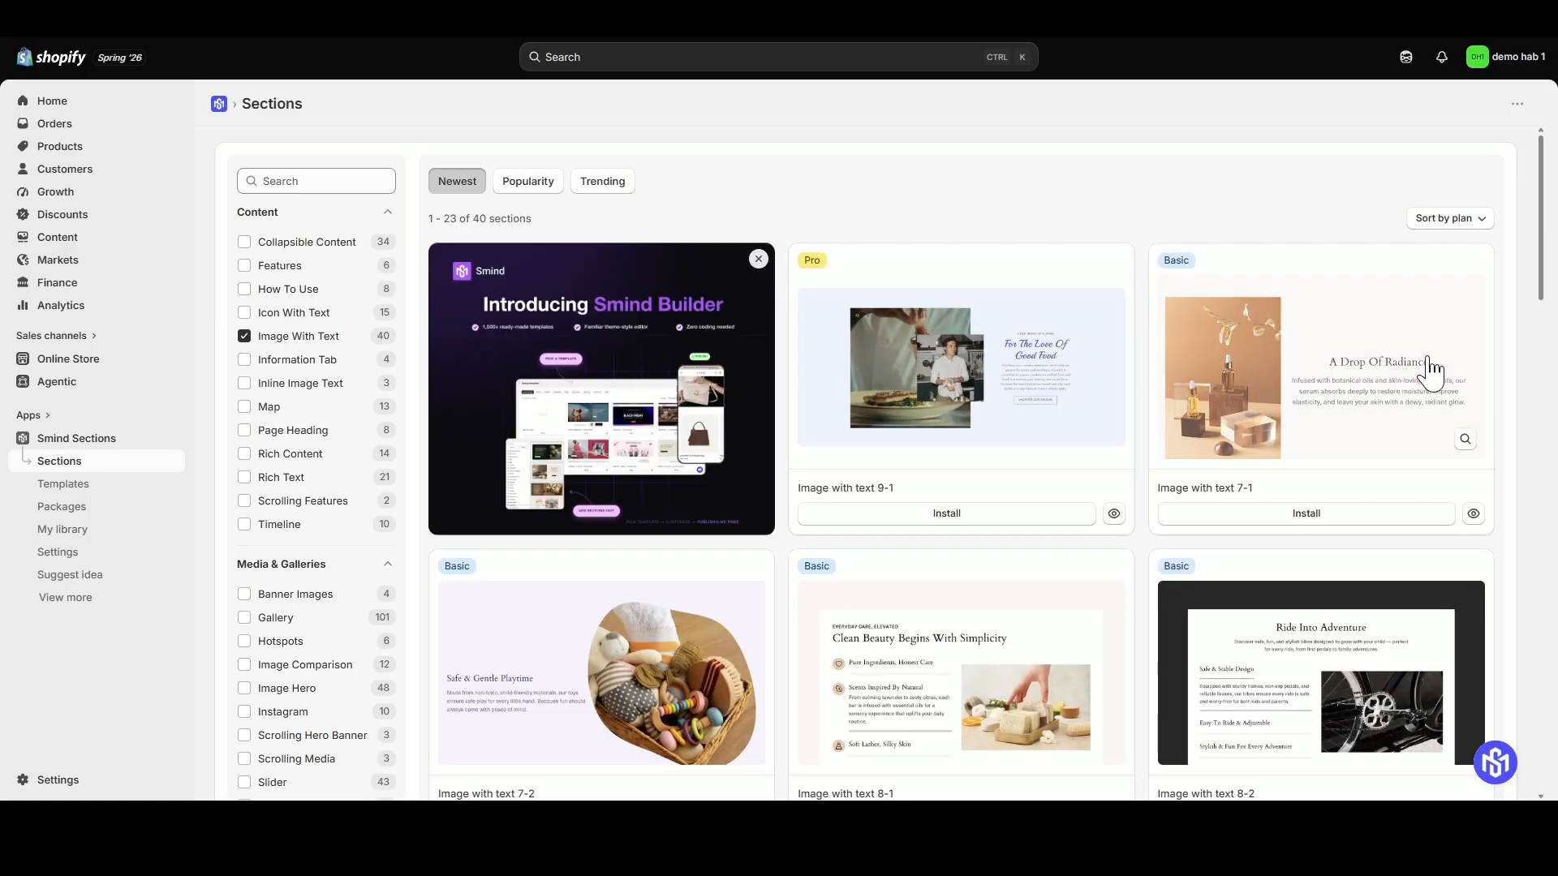
pyautogui.scroll(-3, 1360, 413)
pyautogui.scroll(-10, 1359, 413)
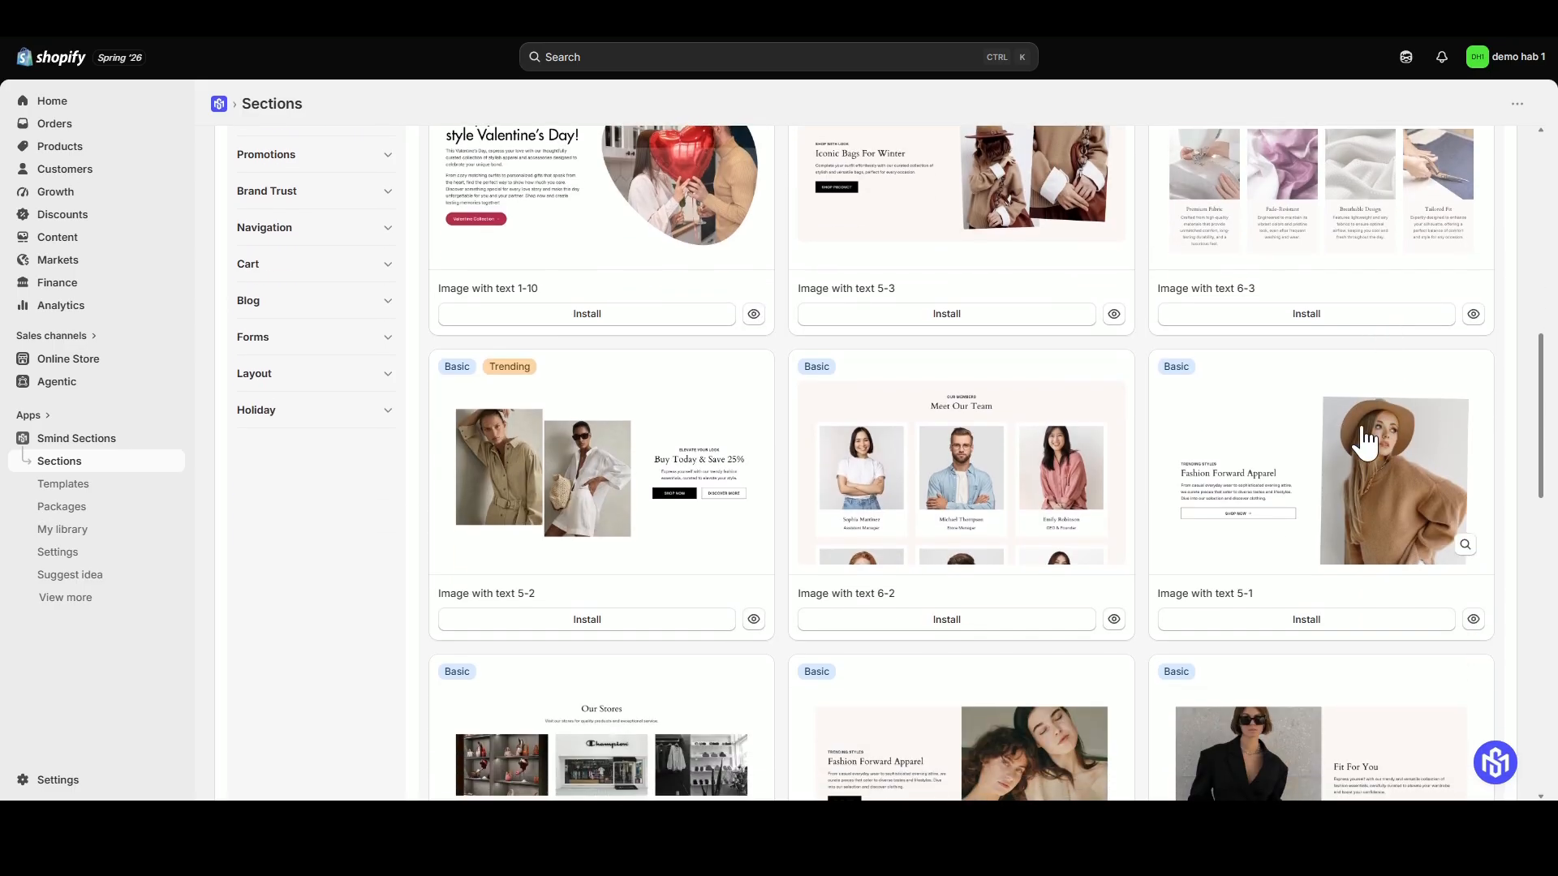
pyautogui.scroll(-3, 980, 511)
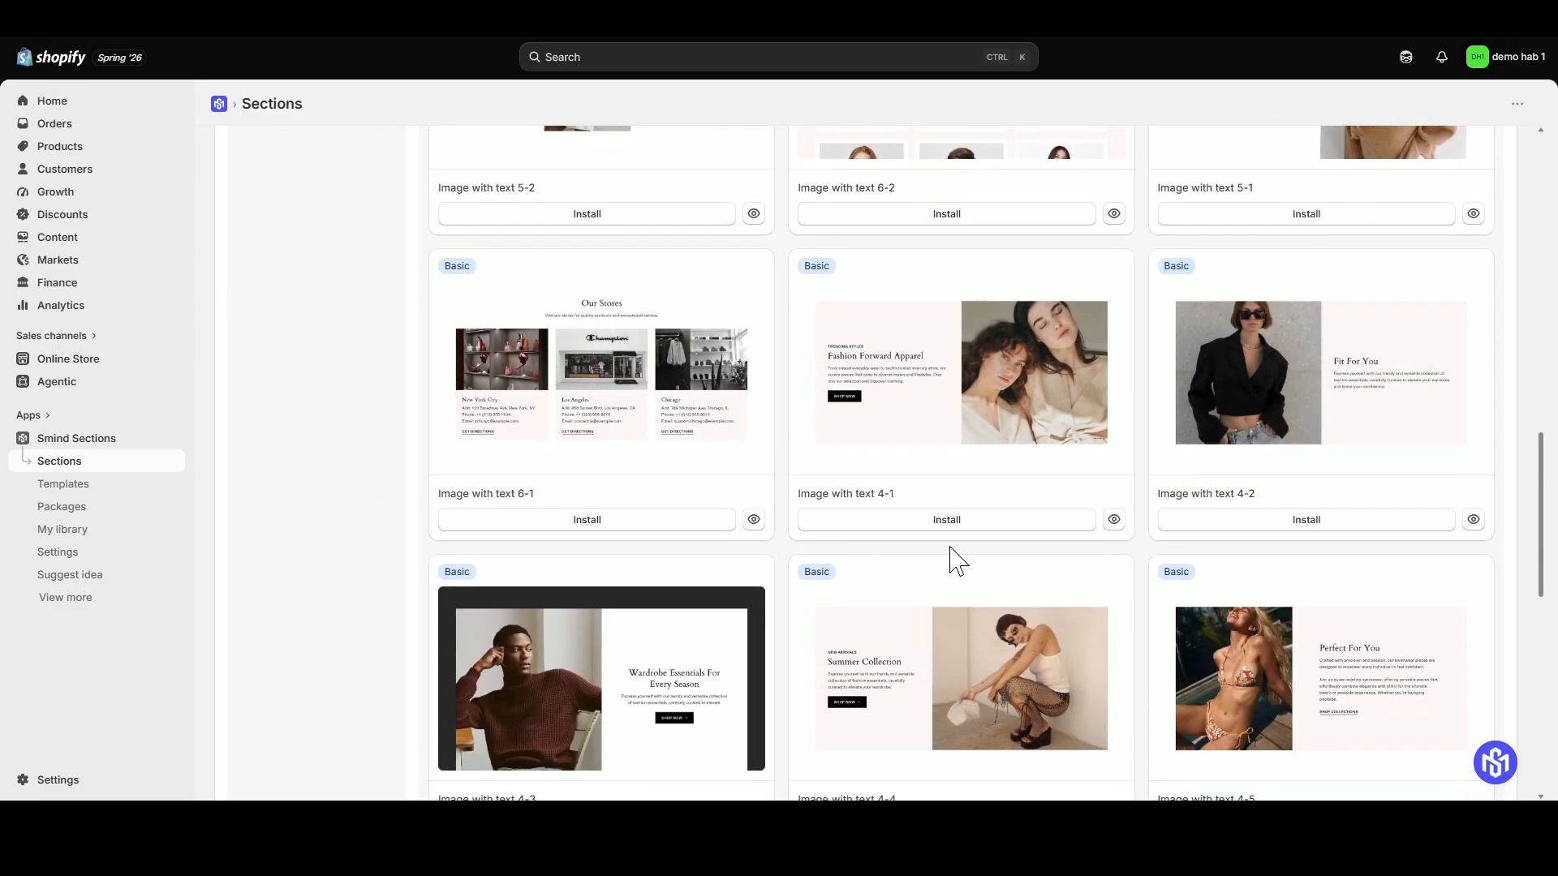
pyautogui.scroll(3, 893, 520)
pyautogui.scroll(3, 1379, 358)
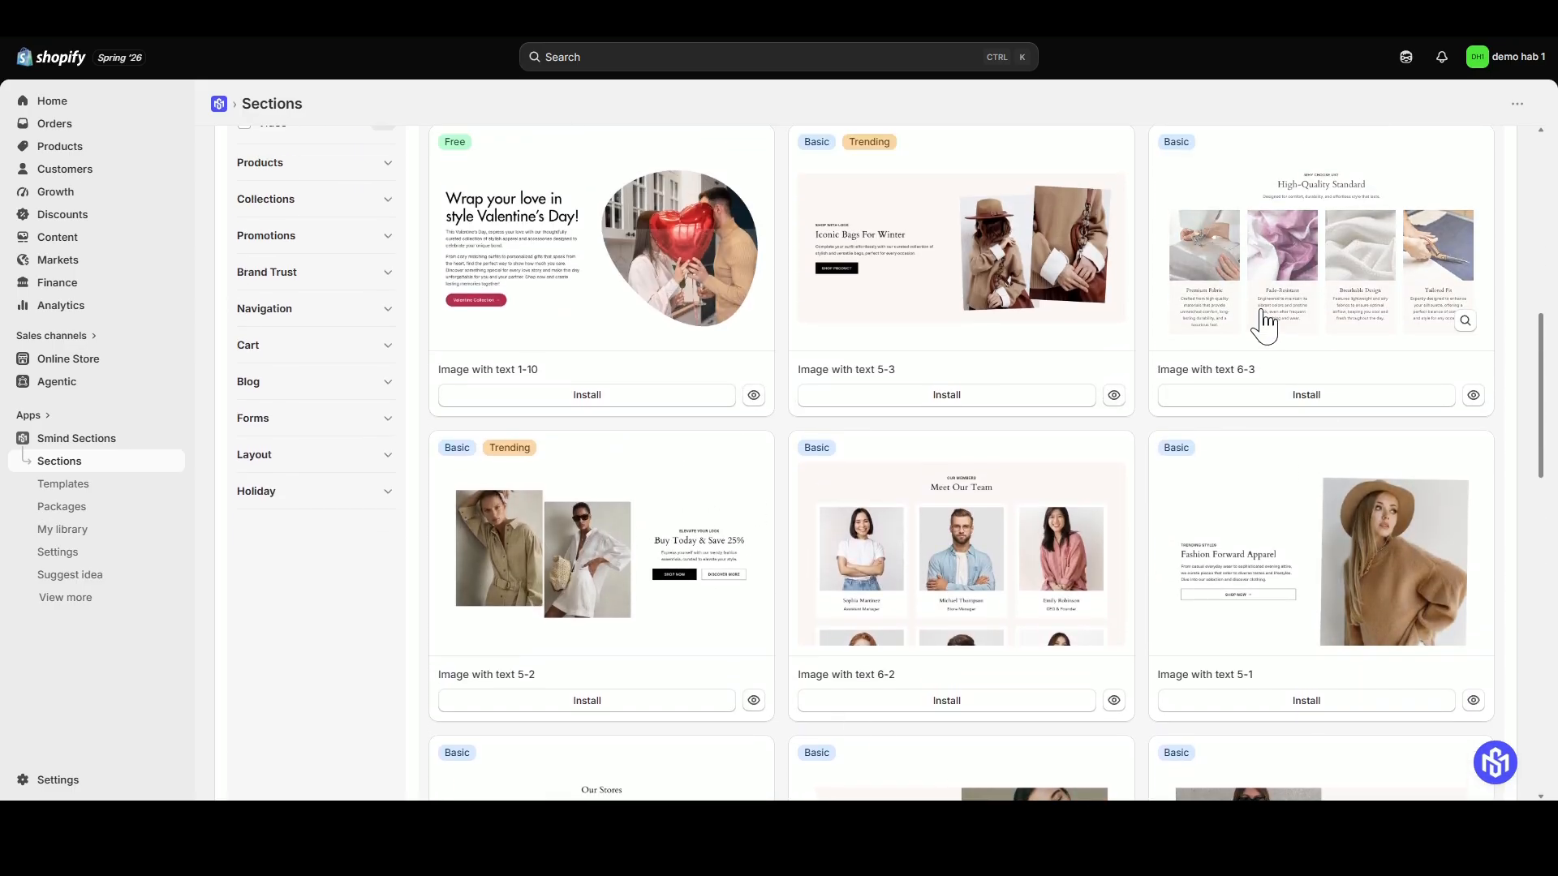
pyautogui.click(581, 568)
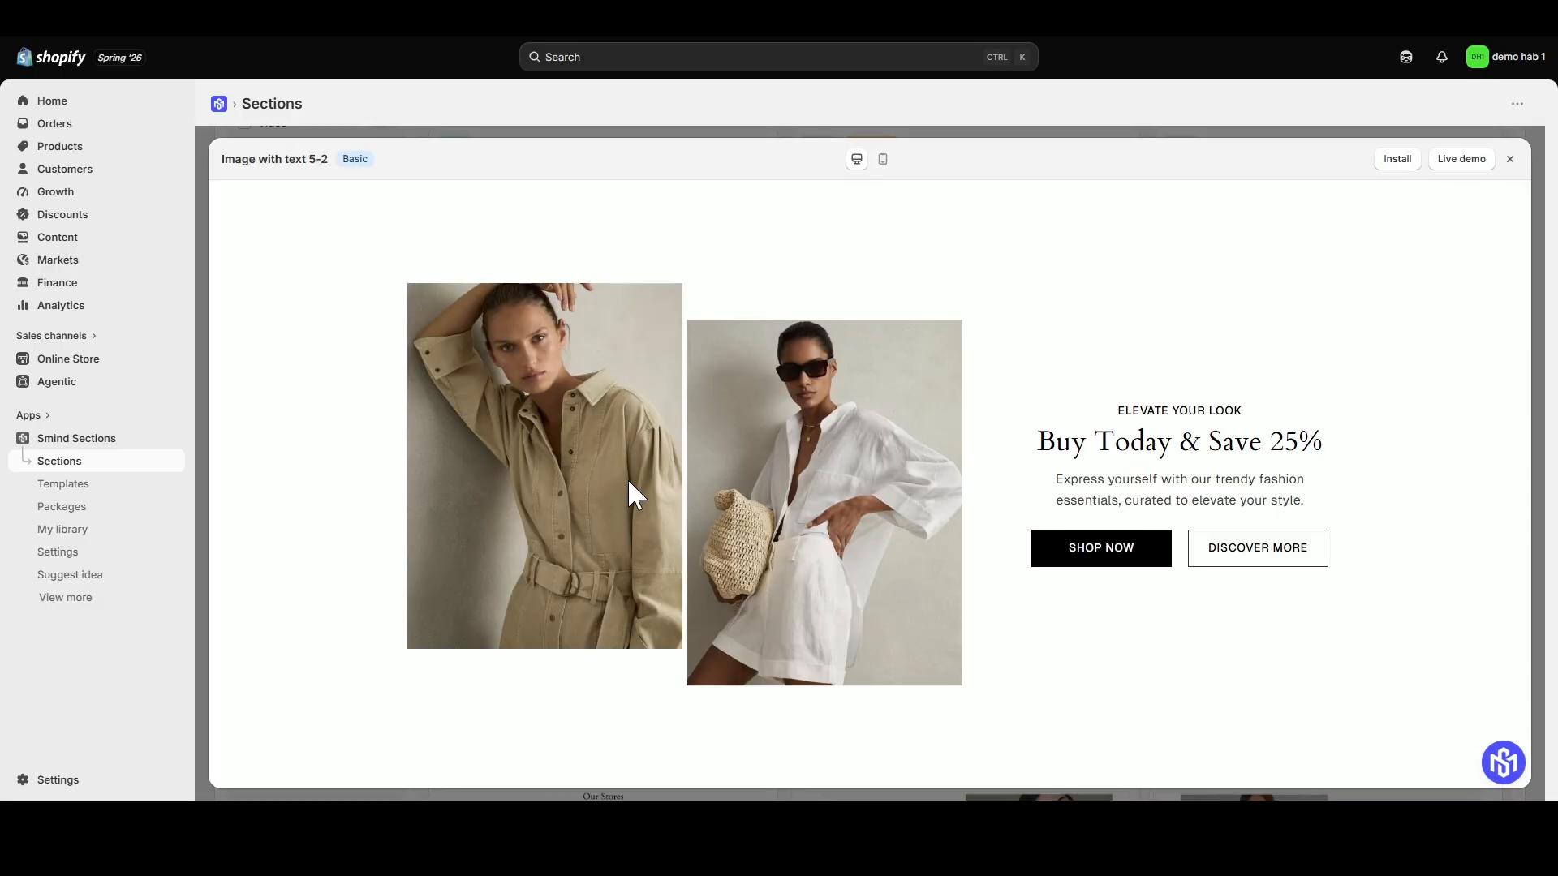
# Step: Install the Image with text 5-2 section and open the theme editor to customize it
pyautogui.moveTo(1110, 479); pyautogui.dragTo(1261, 478)
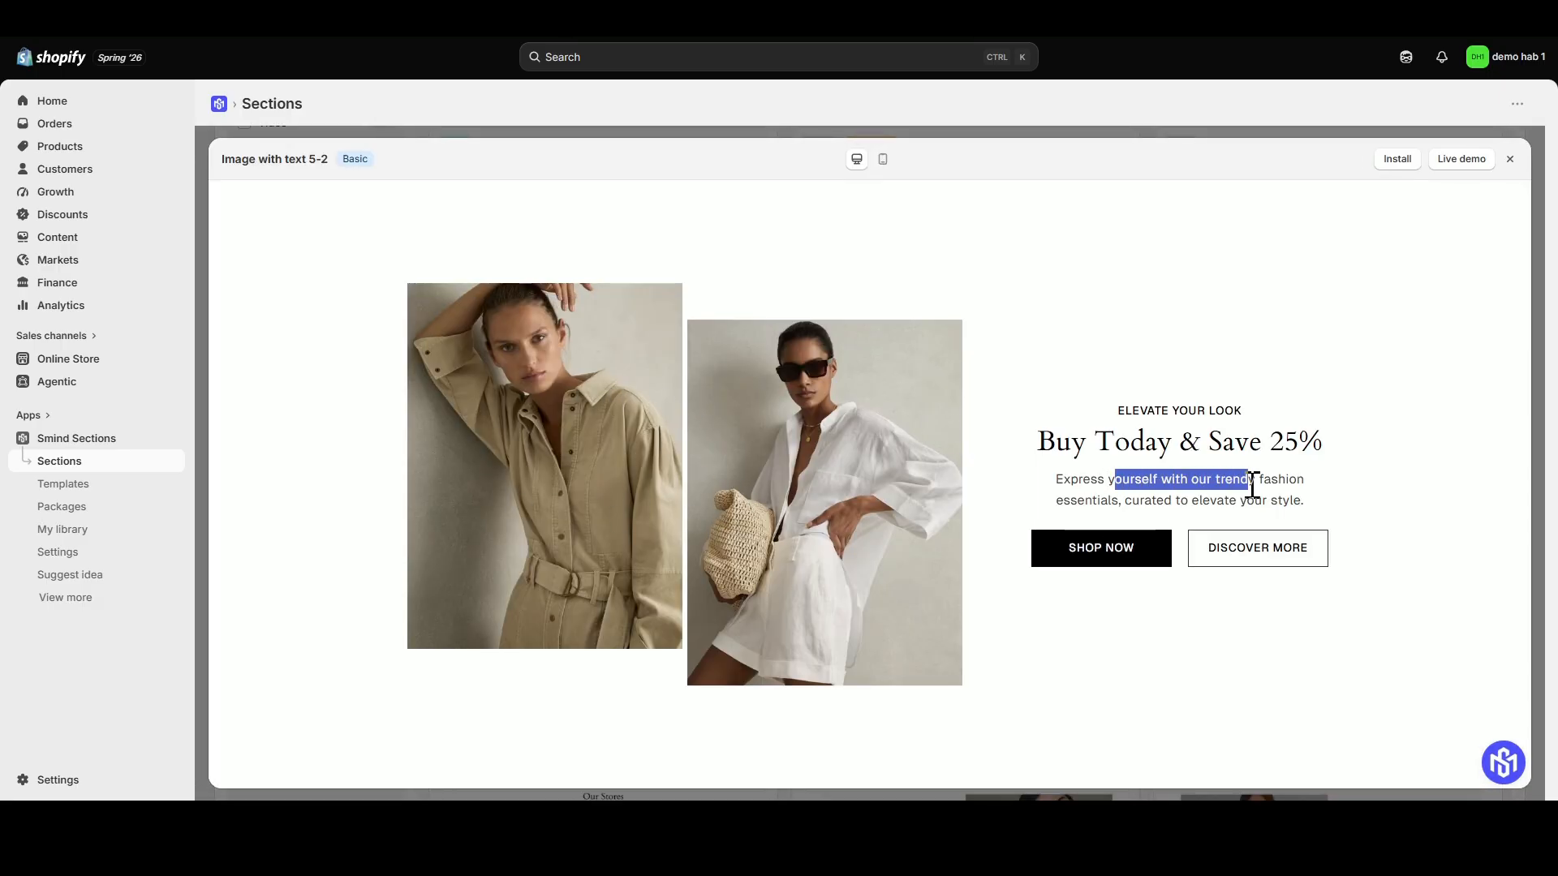
pyautogui.click(1397, 159)
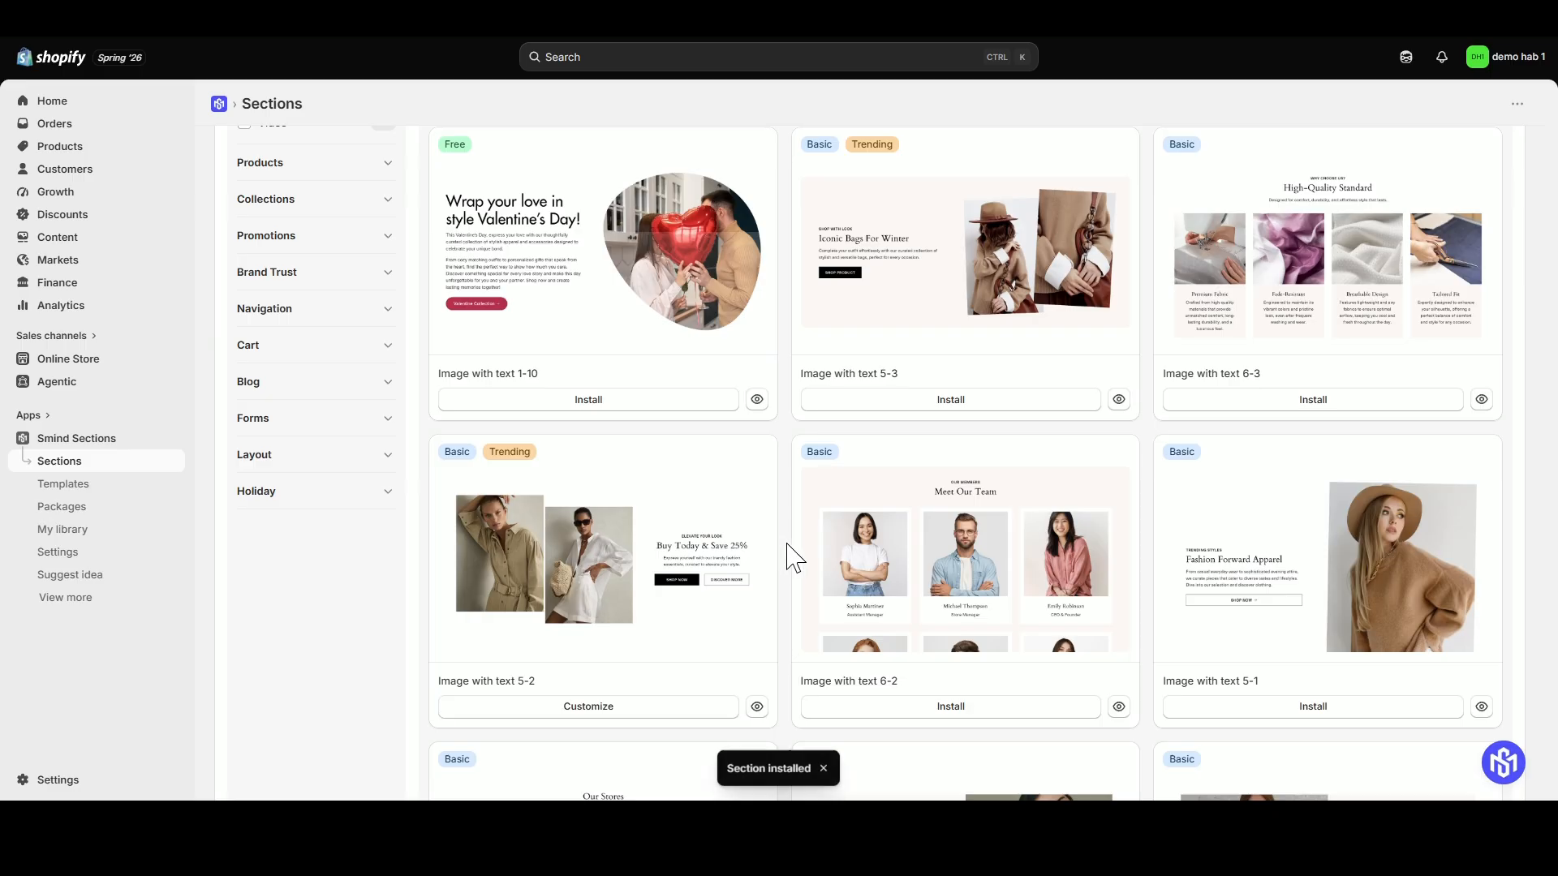
pyautogui.click(623, 705)
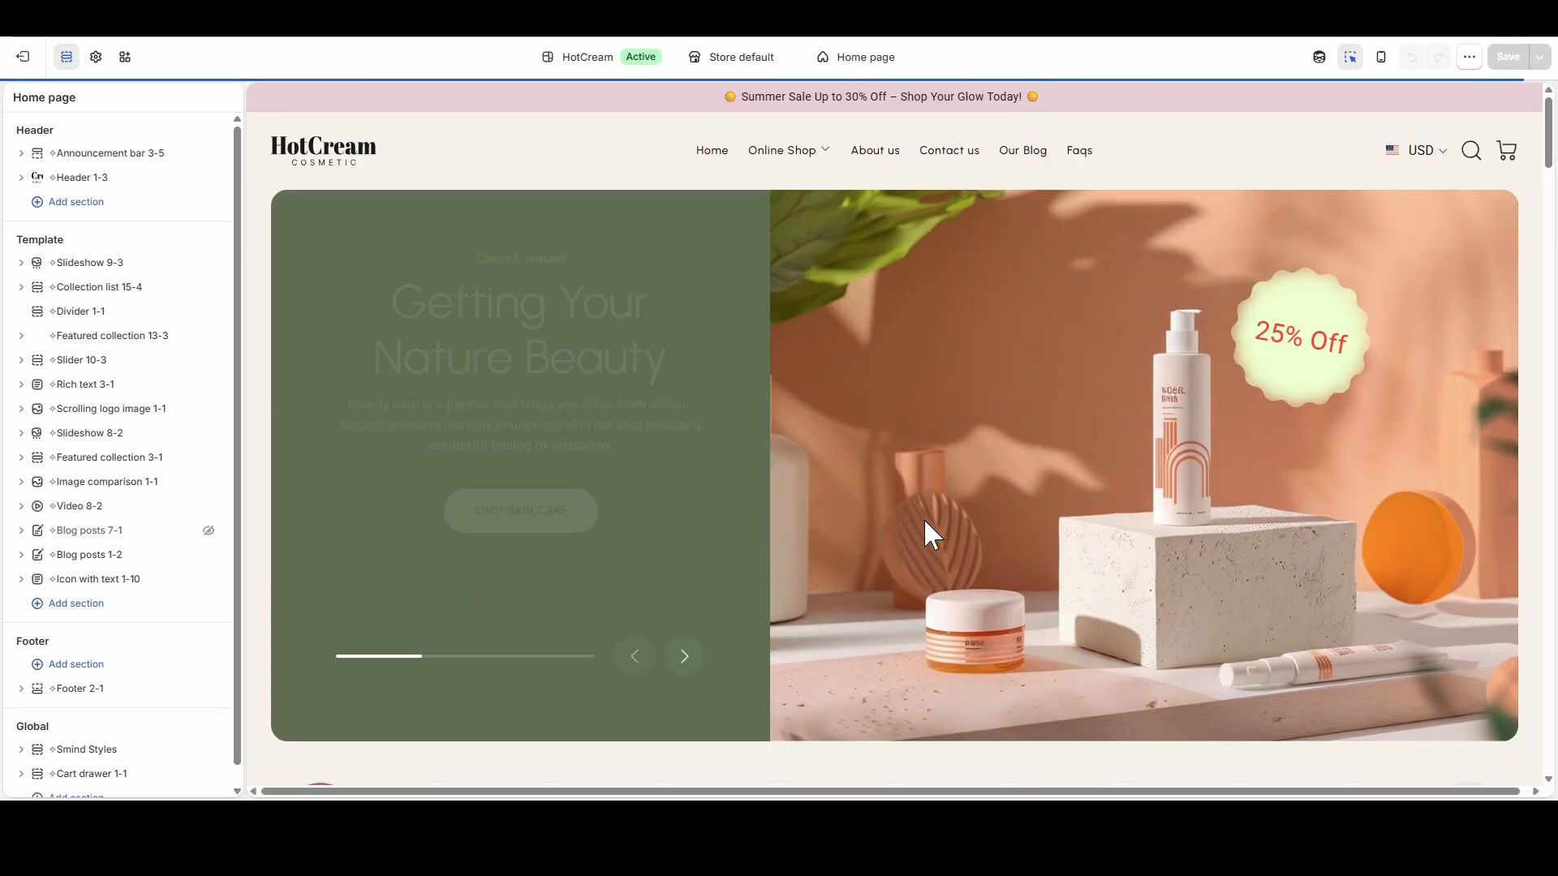
# Step: Add the Image with text 5-2 section to the home page template between Video 8-2 and Blog posts 7-1
pyautogui.scroll(-6, 925, 523)
pyautogui.scroll(-10, 925, 524)
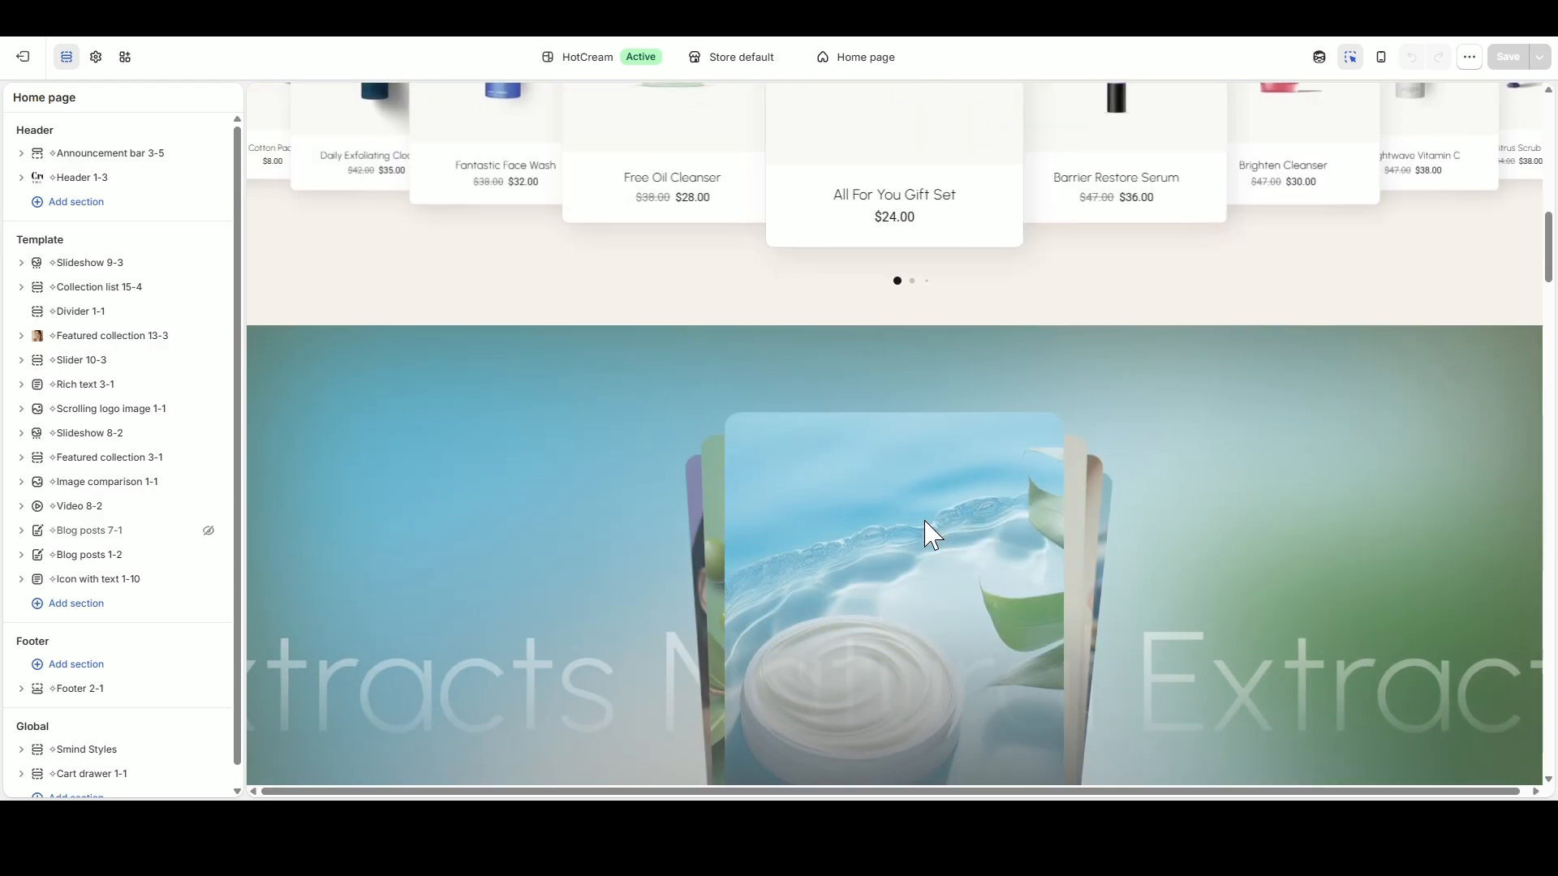
pyautogui.scroll(-15, 932, 535)
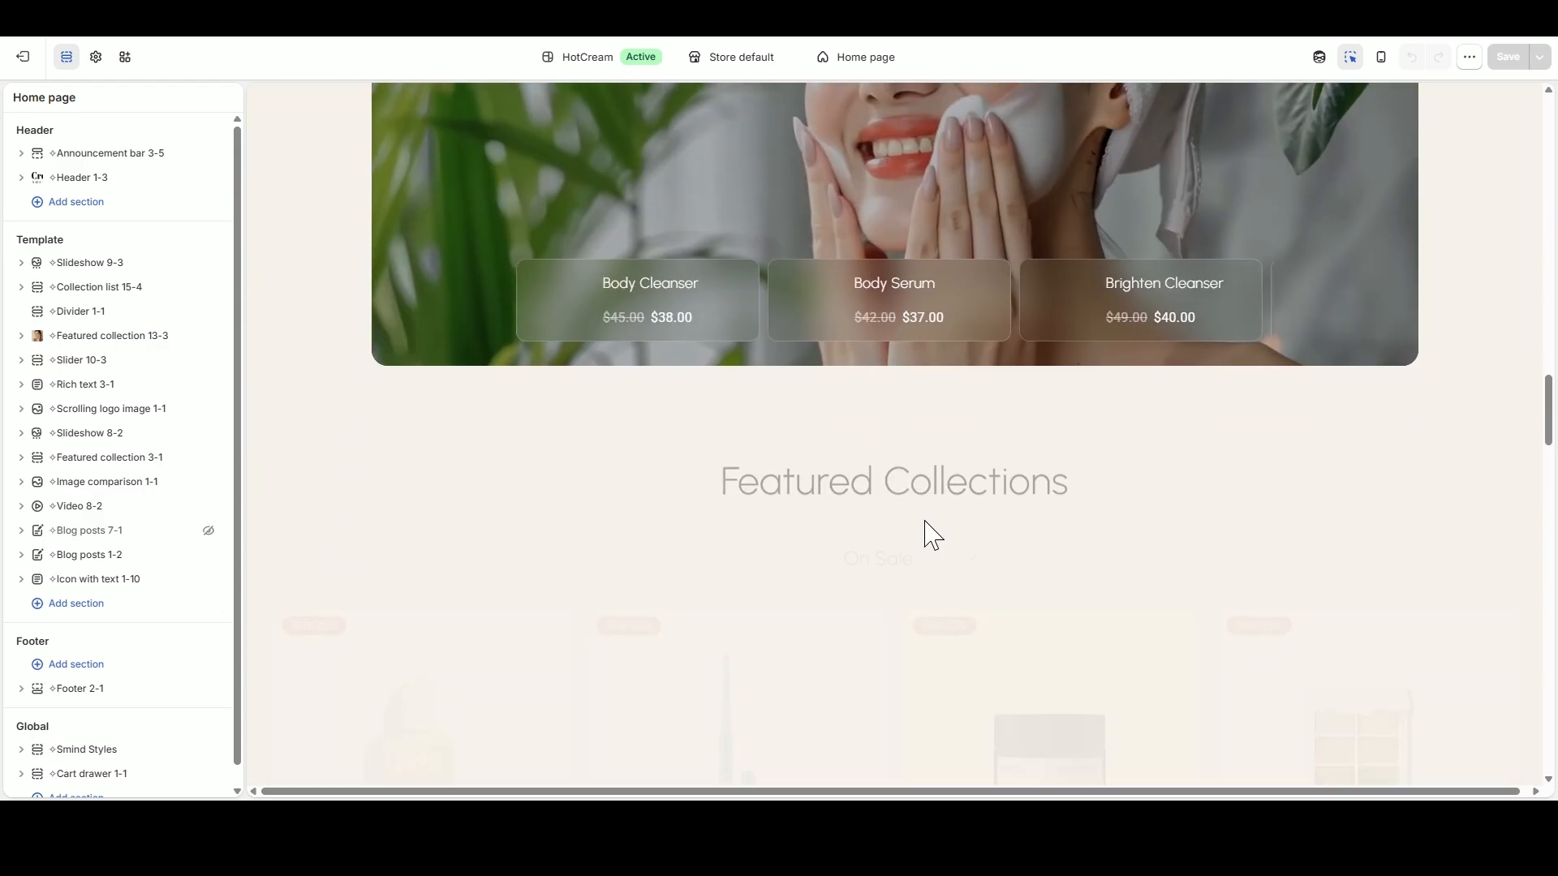
pyautogui.scroll(-10, 930, 531)
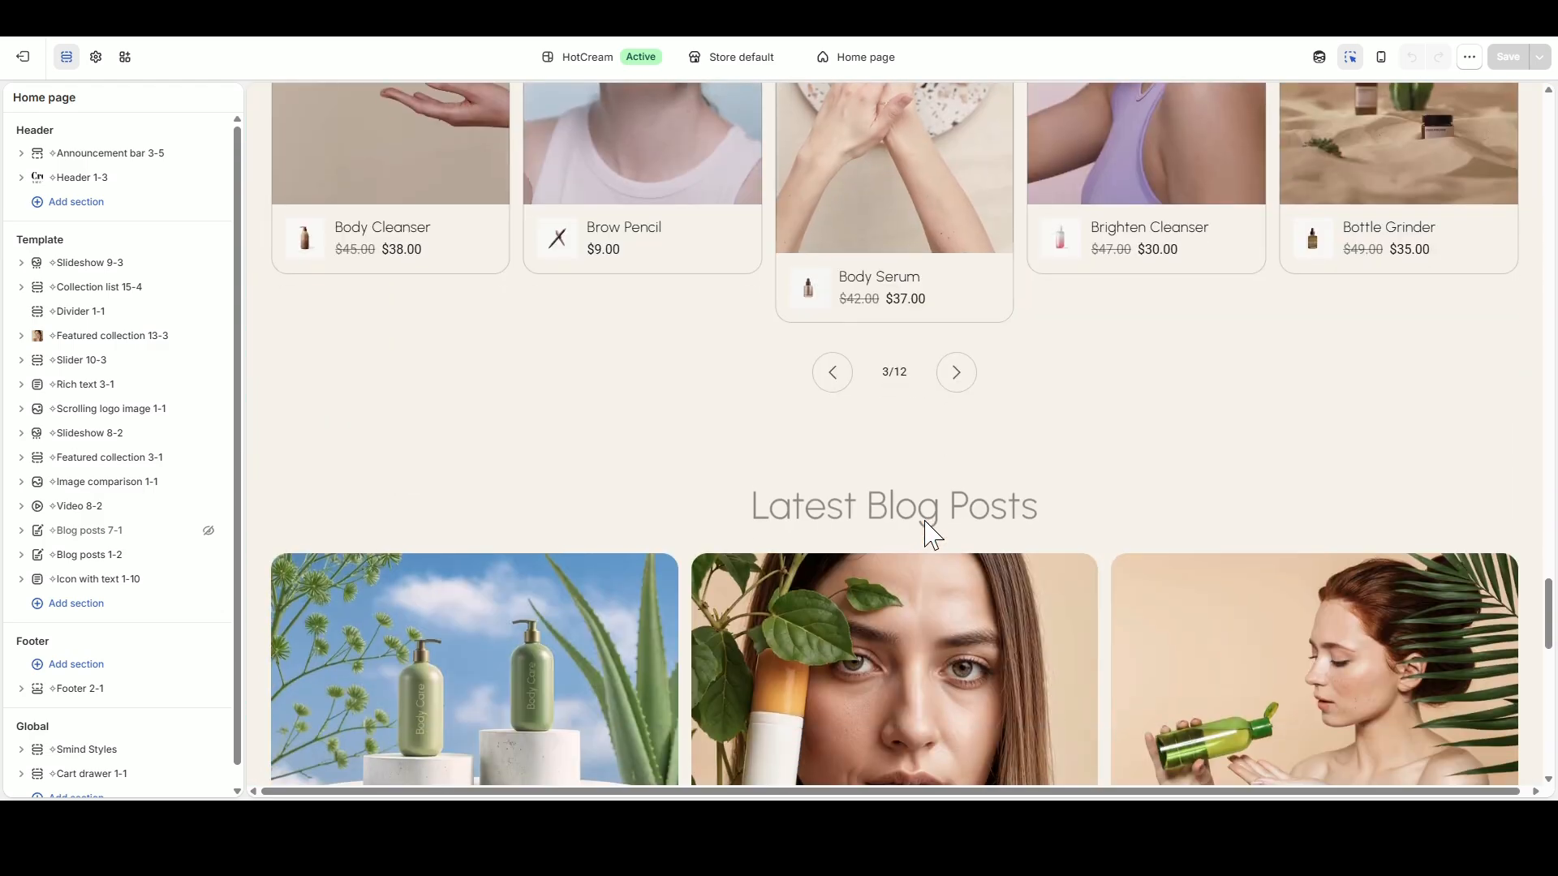
pyautogui.scroll(6, 928, 529)
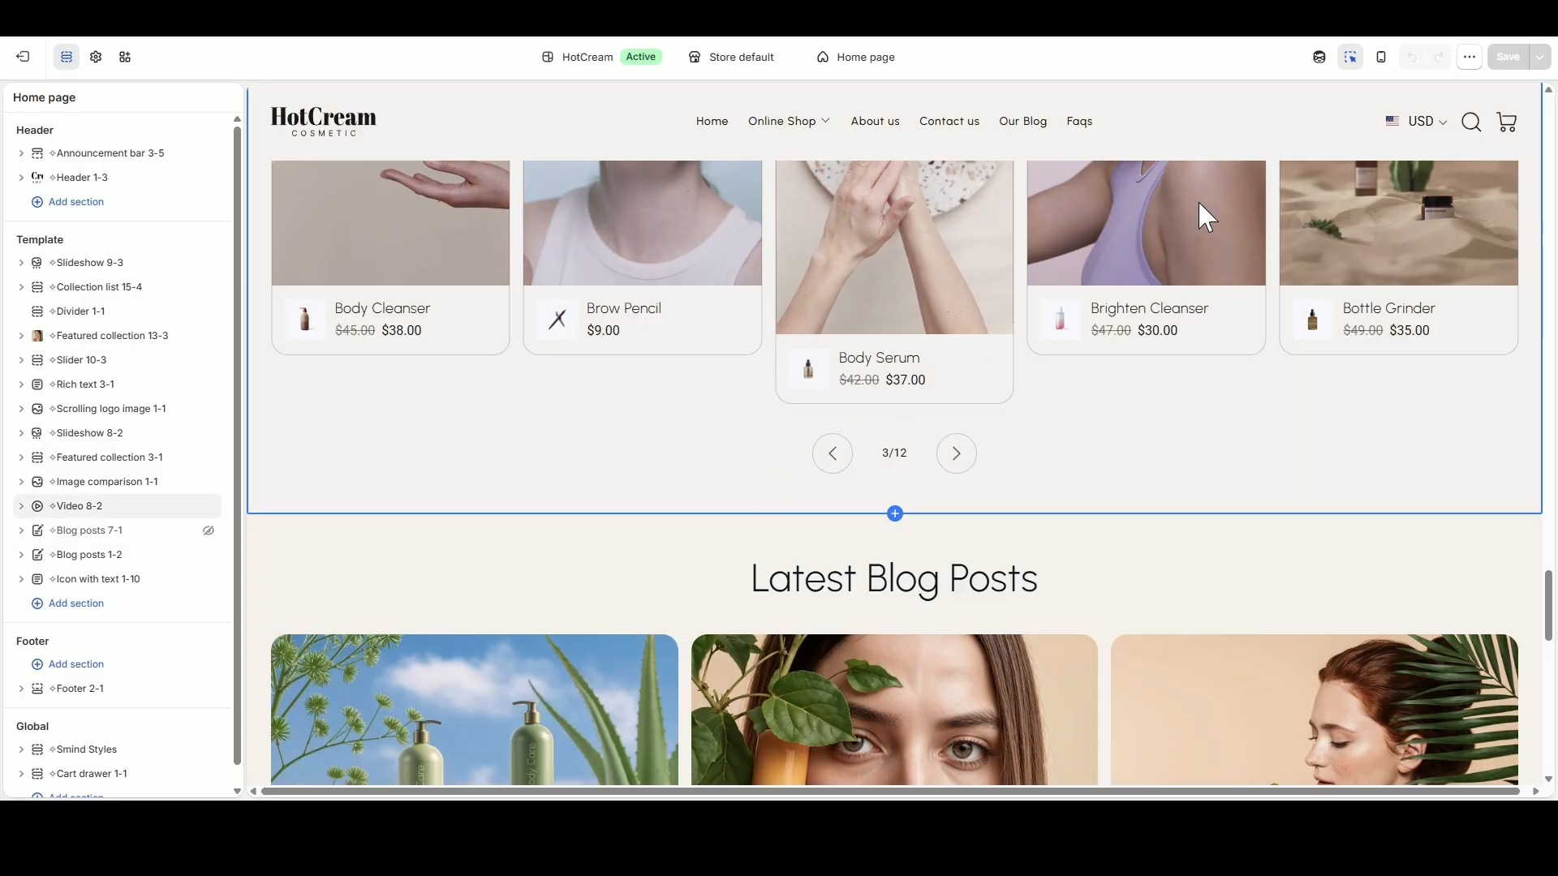
pyautogui.click(117, 518)
pyautogui.write('Image with text')
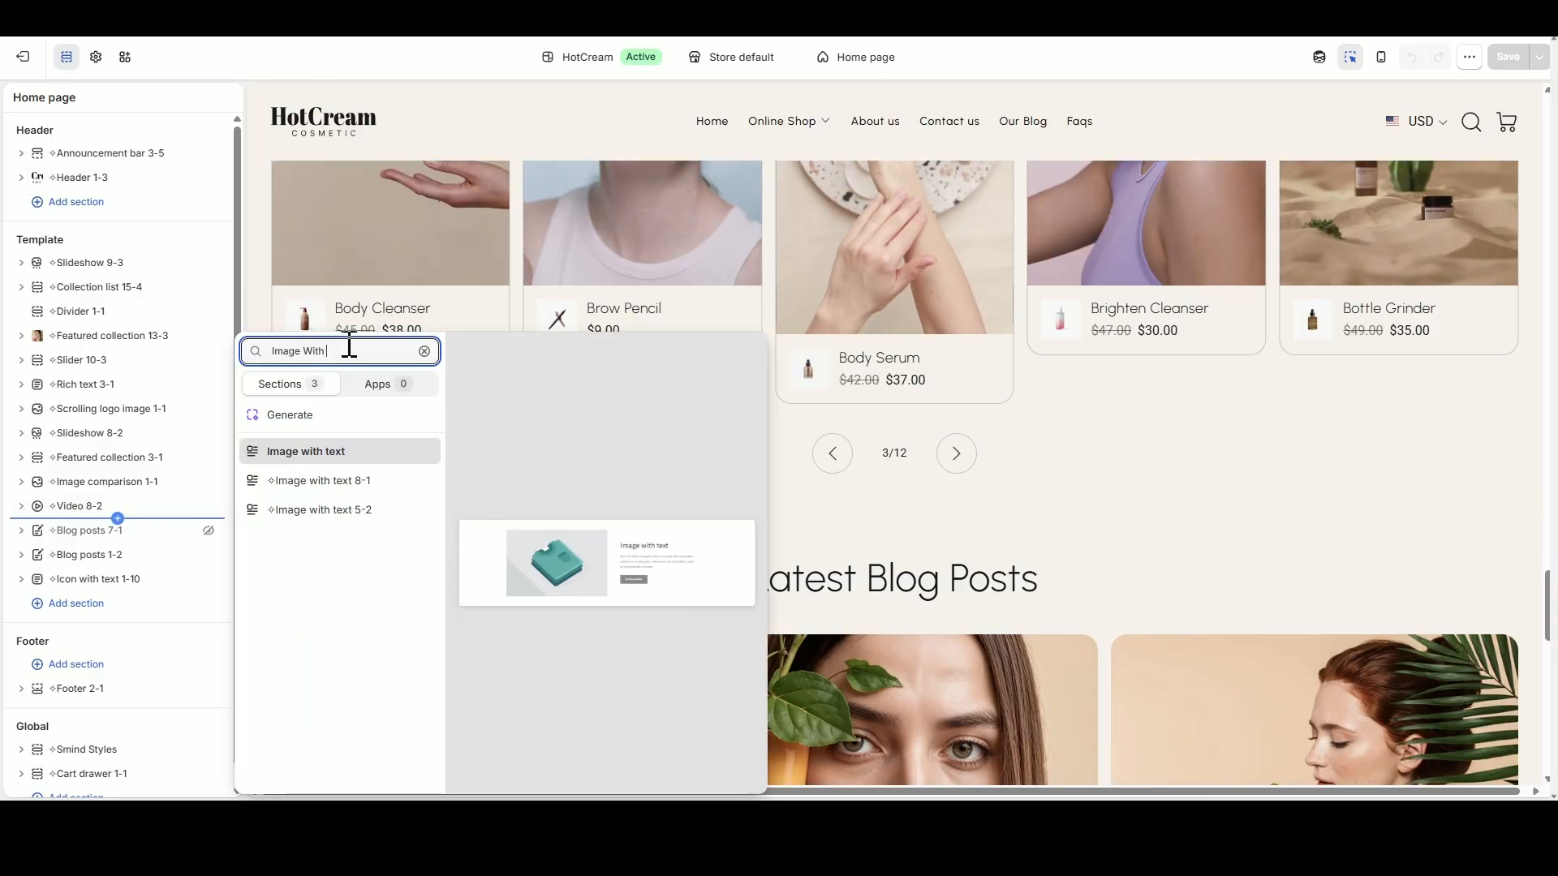
pyautogui.click(333, 510)
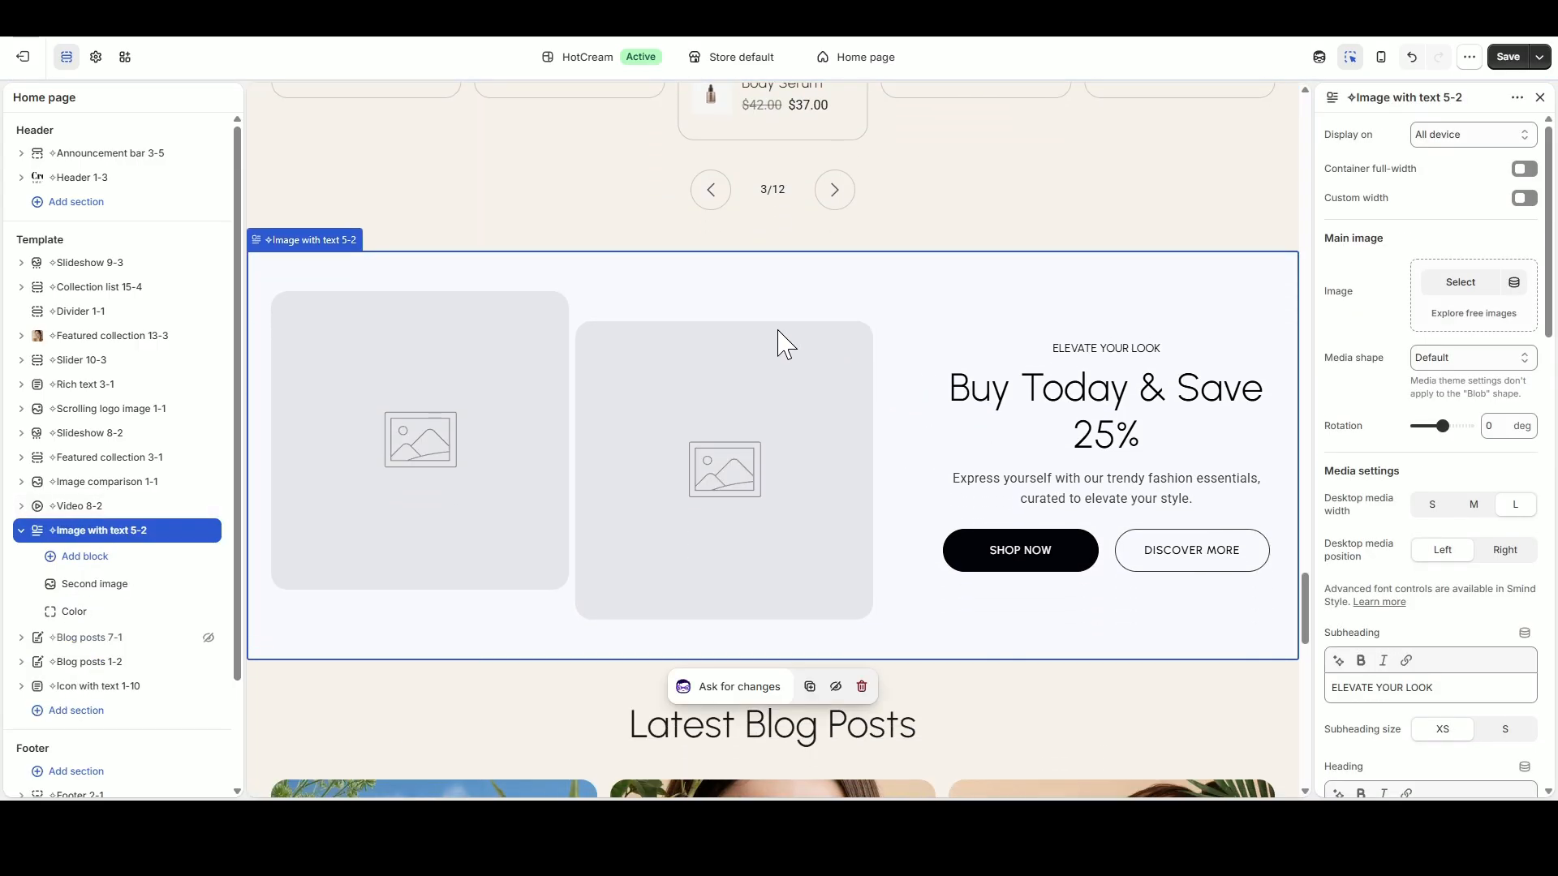
# Step: Turn off the preview inspector and give the Image with text 5-2 section a custom width of 1600 px
pyautogui.click(1350, 57)
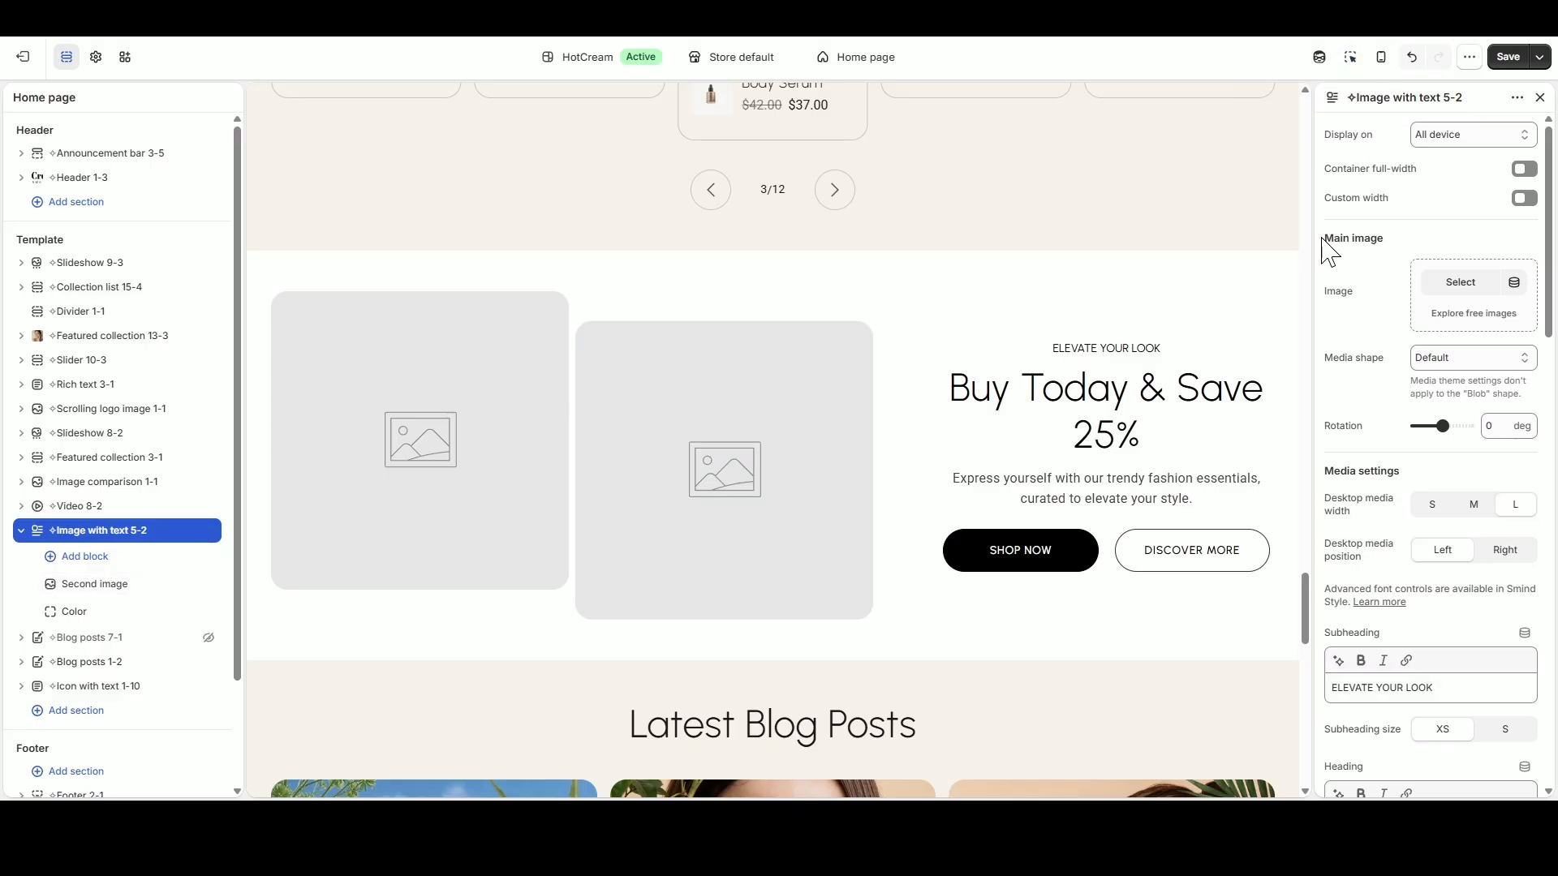
pyautogui.click(94, 532)
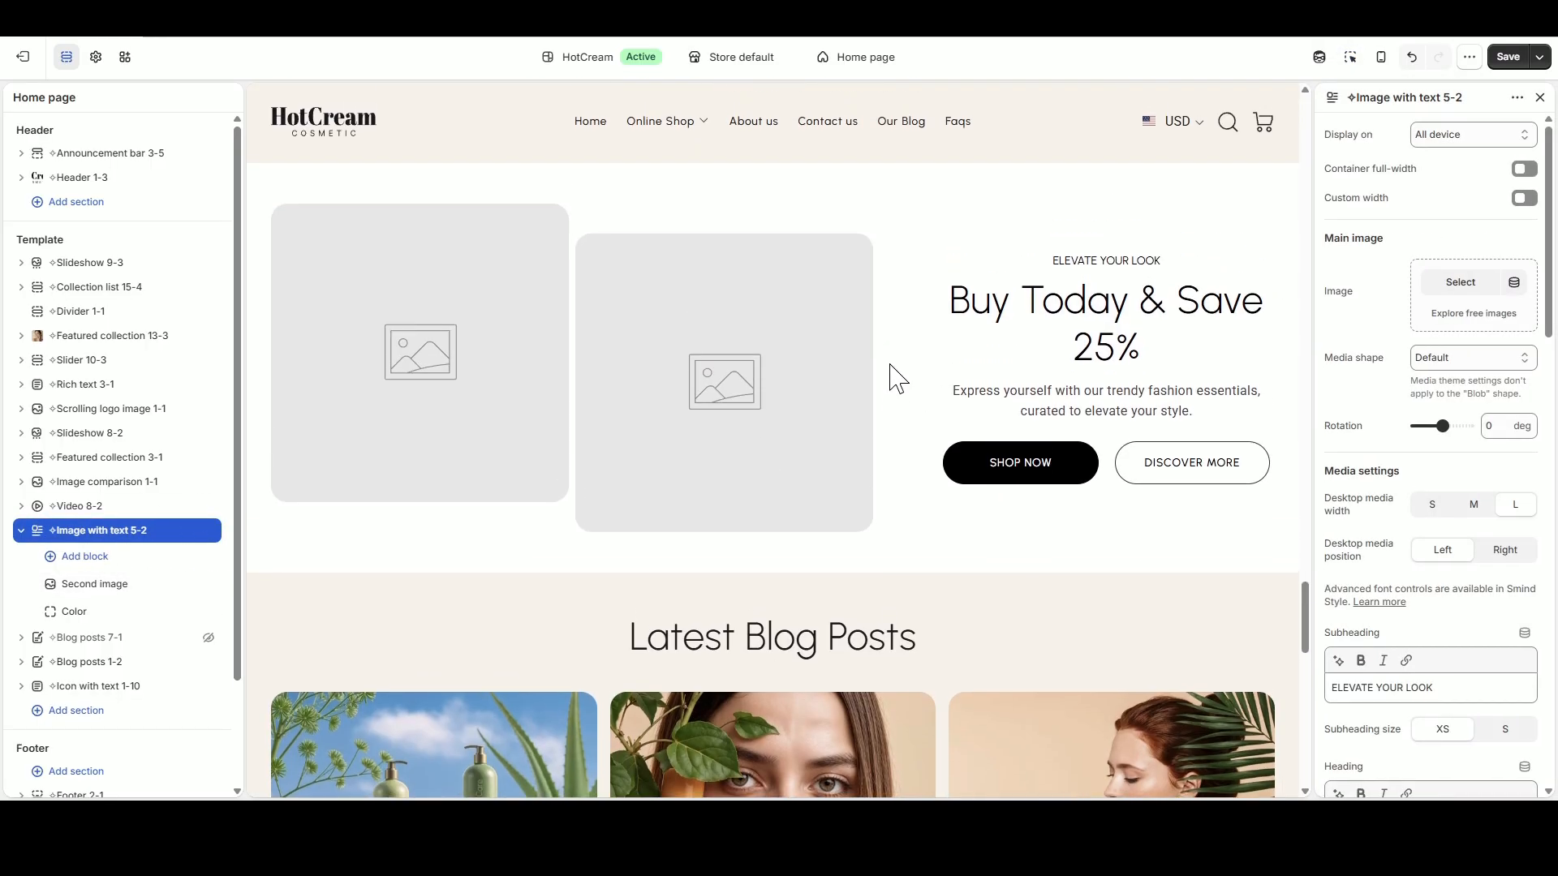
pyautogui.click(1529, 201)
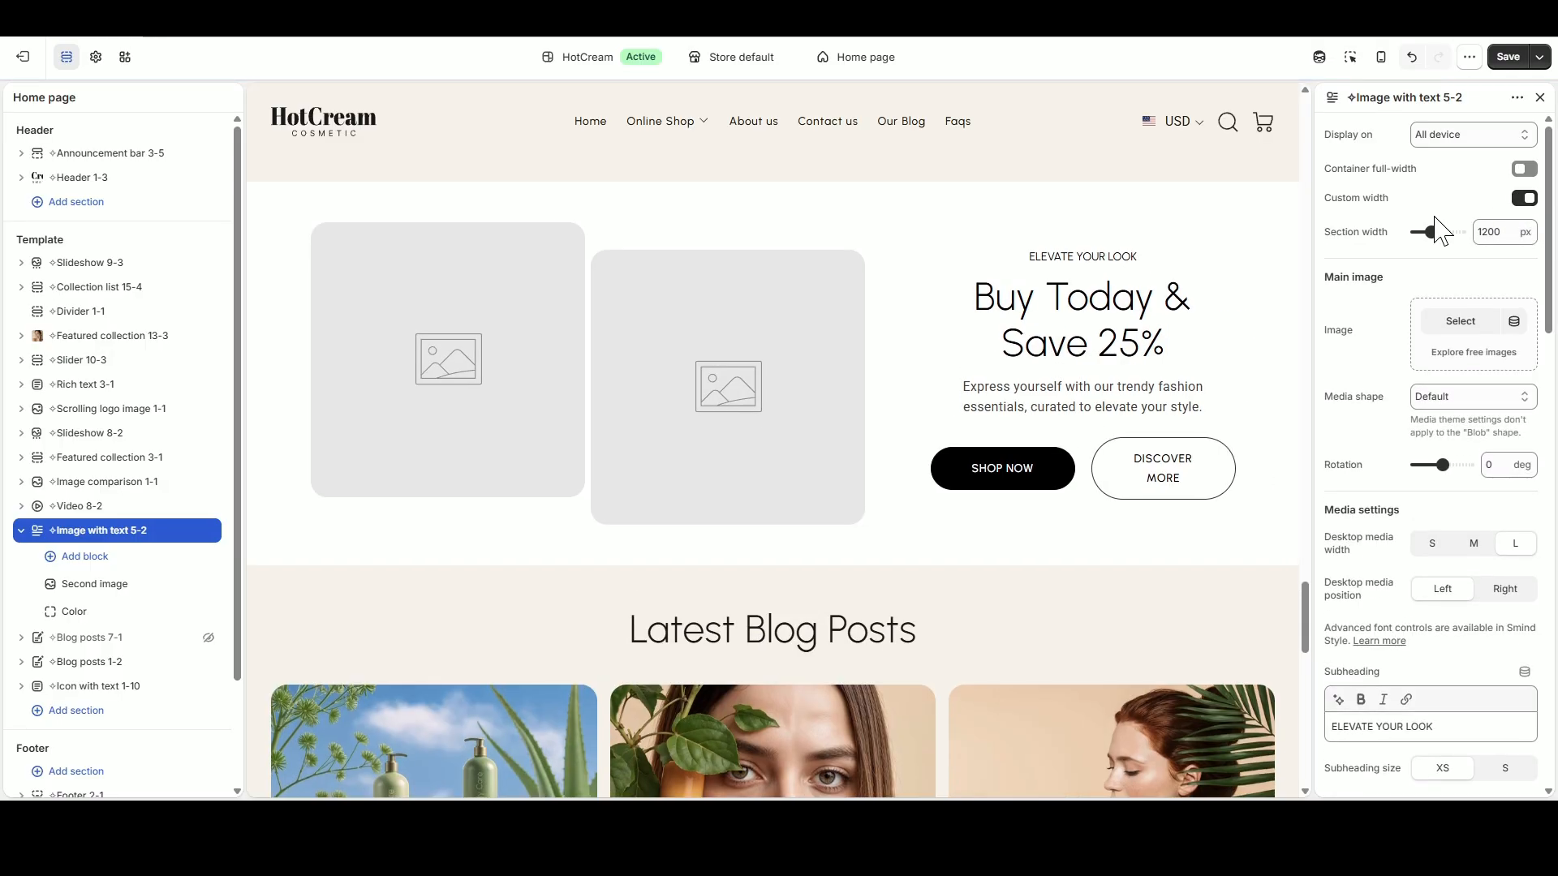
pyautogui.doubleClick(1494, 232)
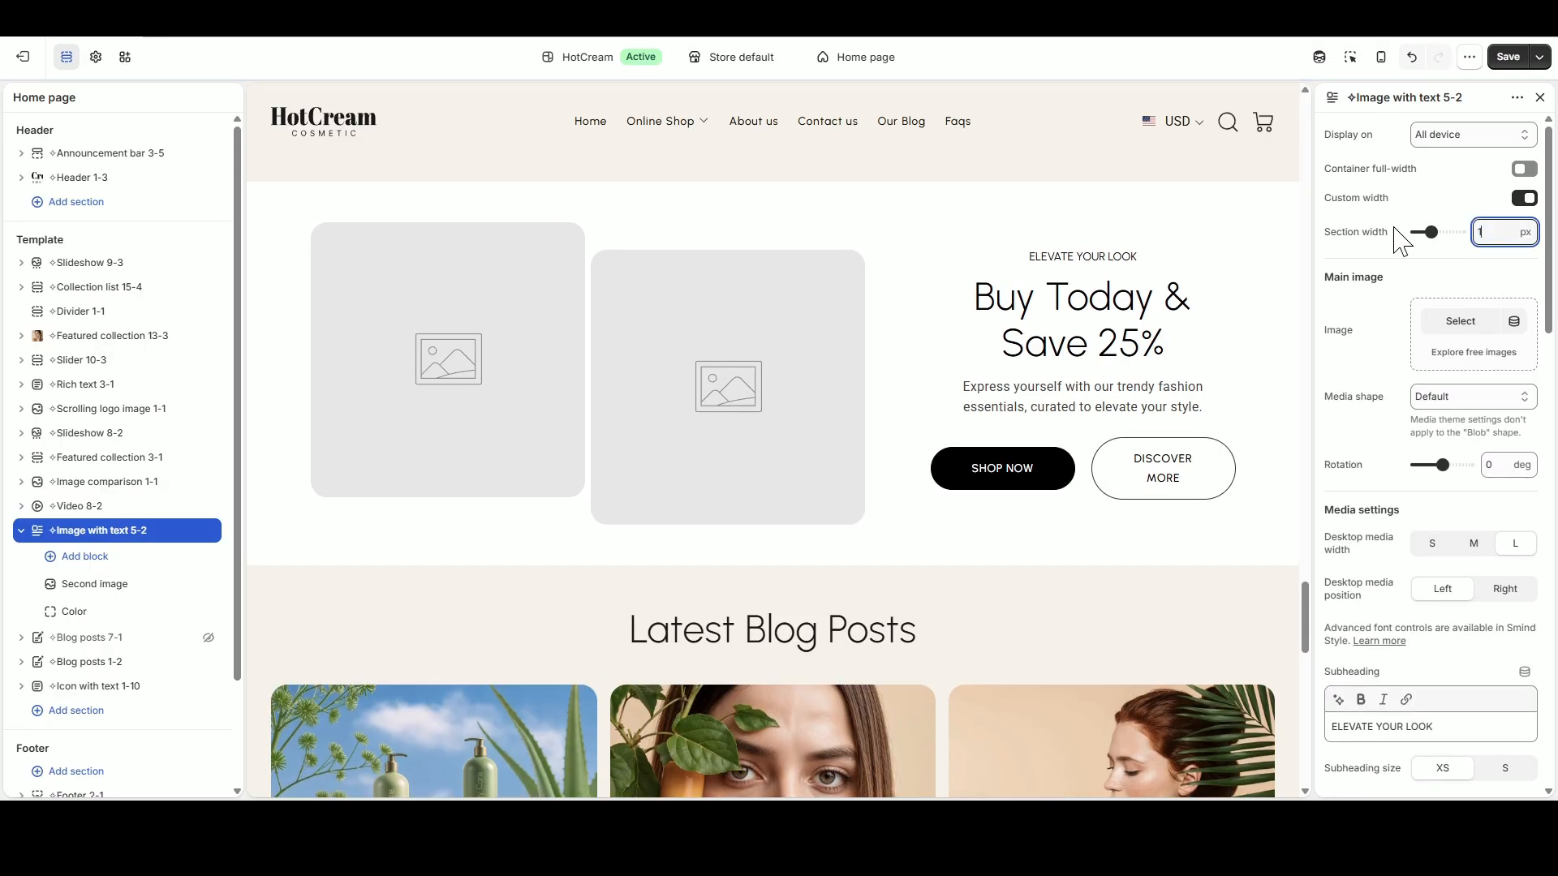
pyautogui.click(1441, 204)
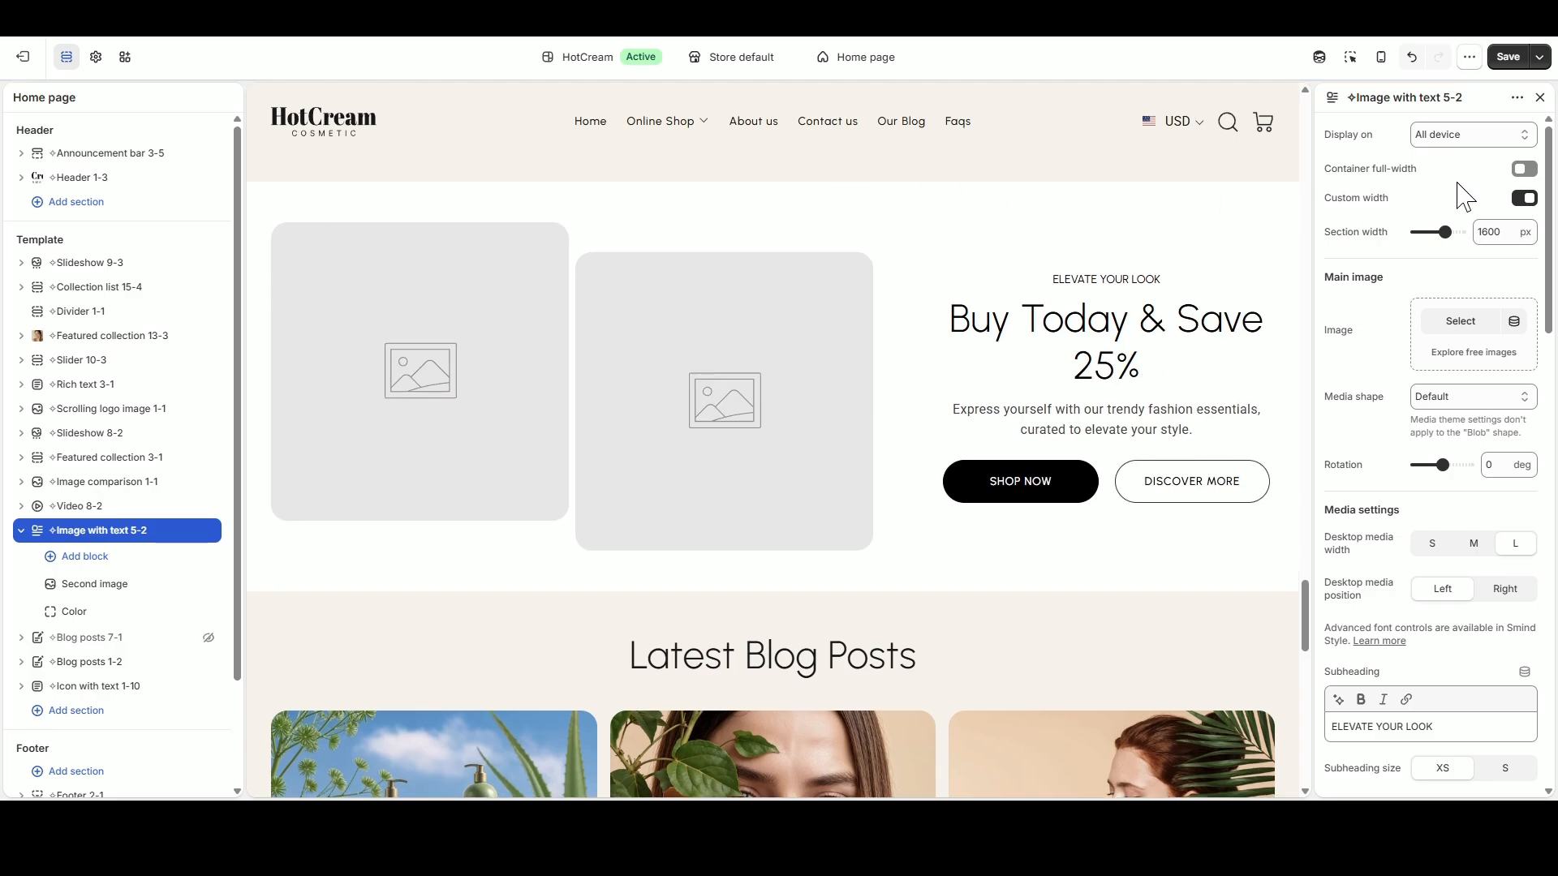
# Step: Upload the Image With Text 1 and Image With Text 2 files and use the first as the section's main image
pyautogui.click(1469, 323)
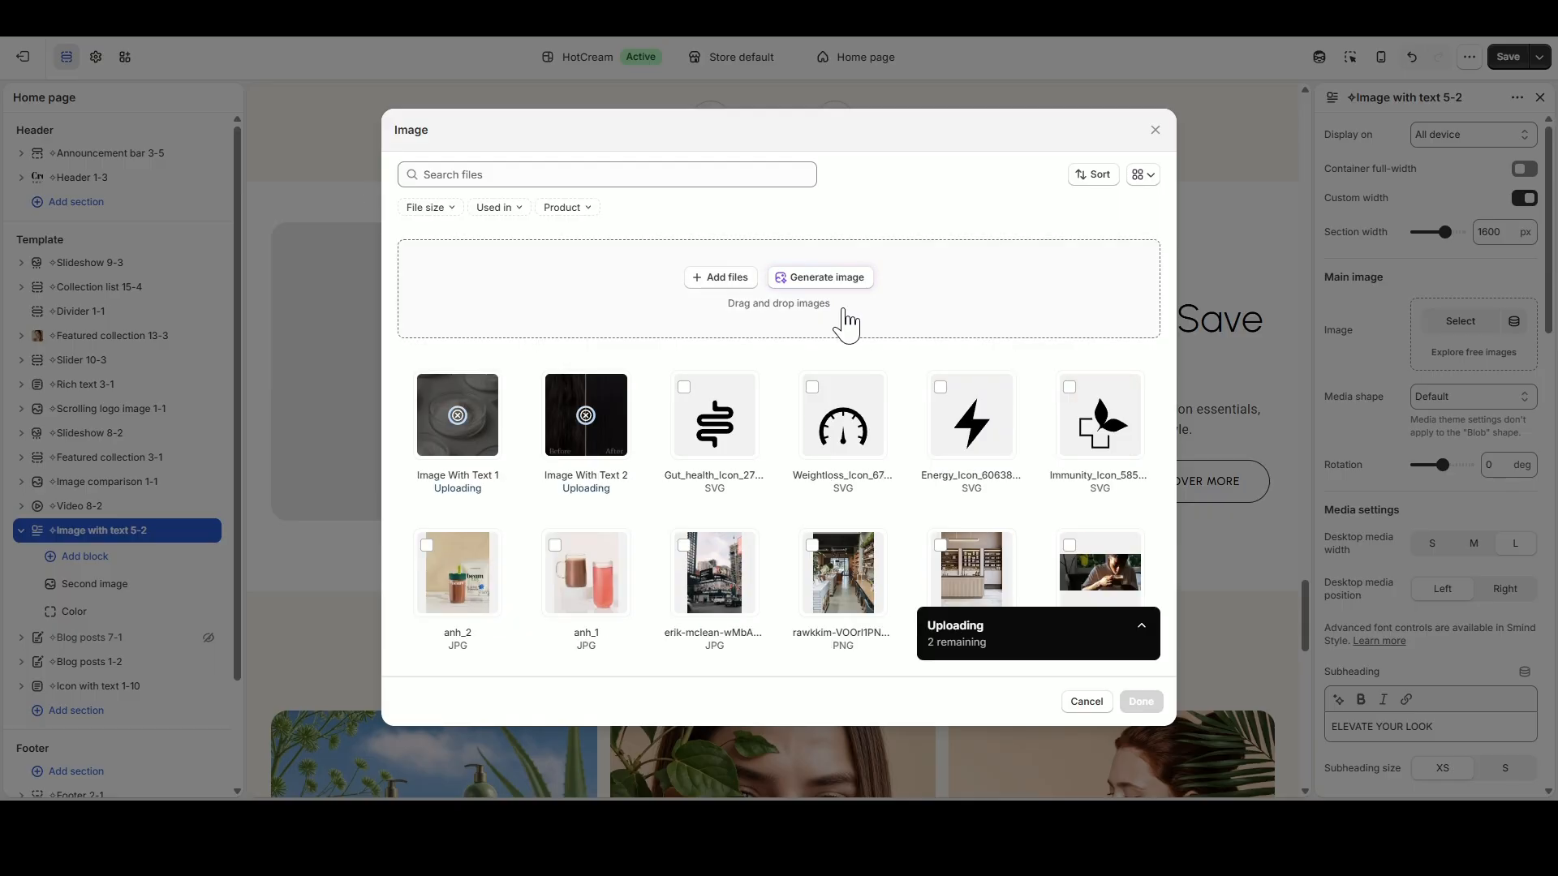
pyautogui.click(1141, 703)
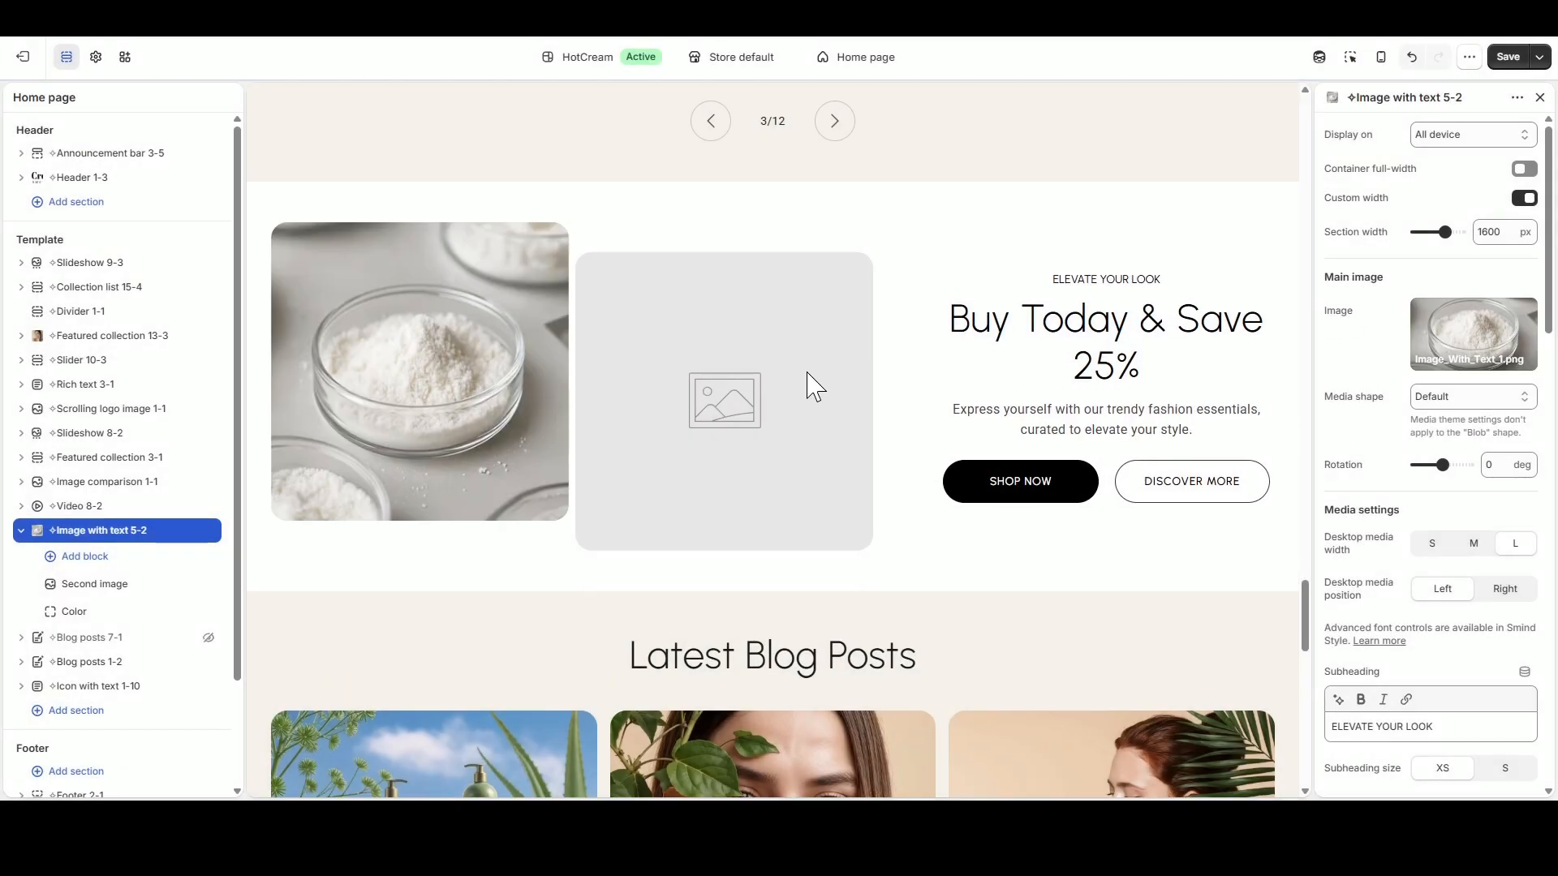
# Step: Clear the section's subheading and replace its heading with "Molecular Magic" from the reference page
pyautogui.scroll(-1, 1420, 427)
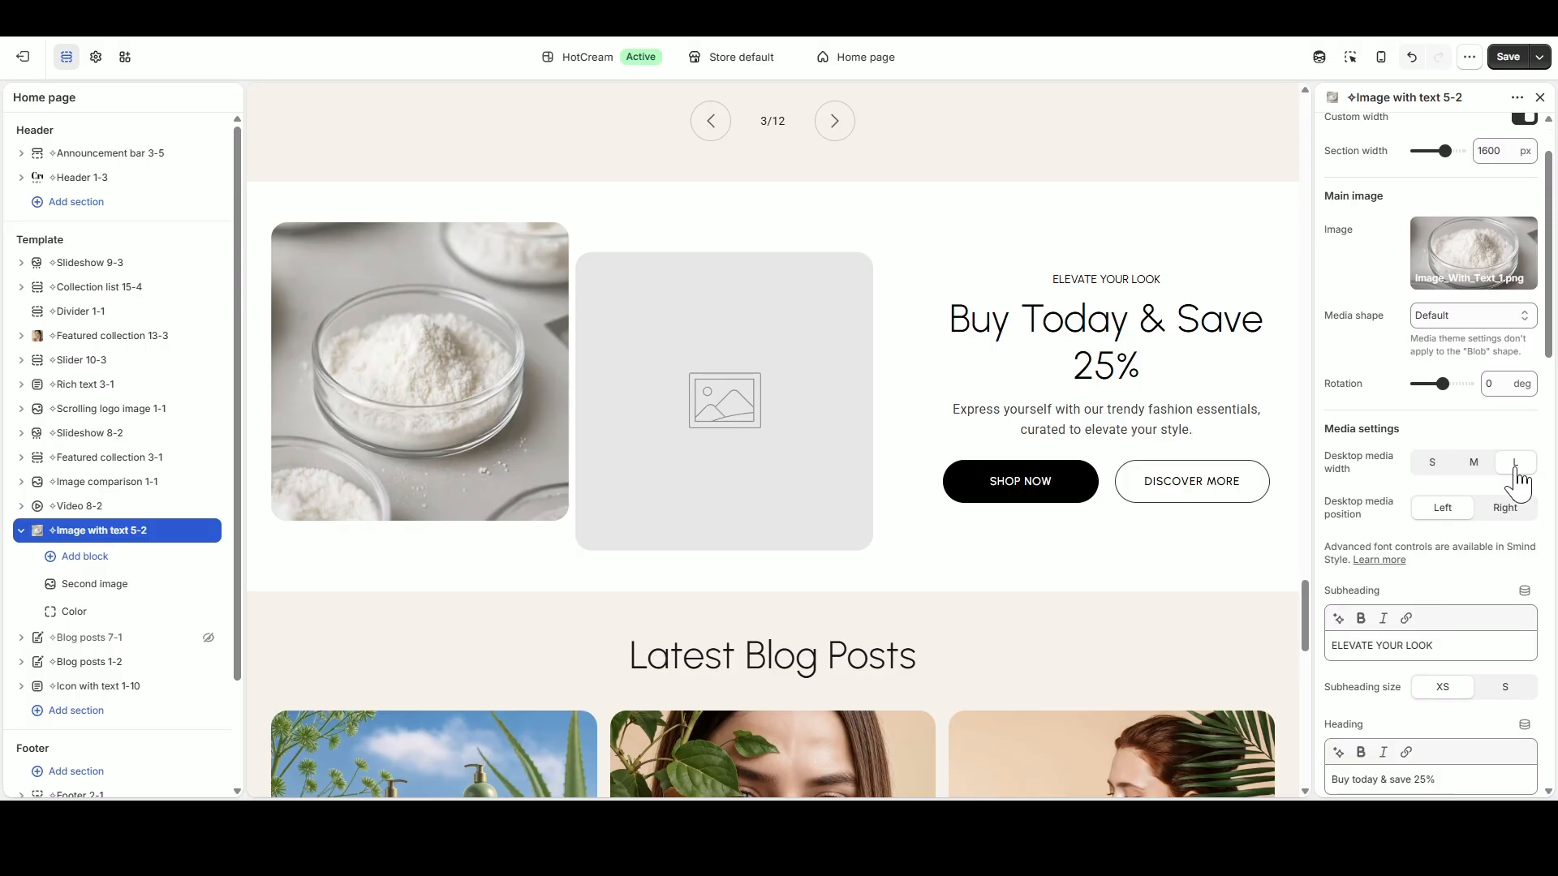
pyautogui.scroll(-2, 1447, 518)
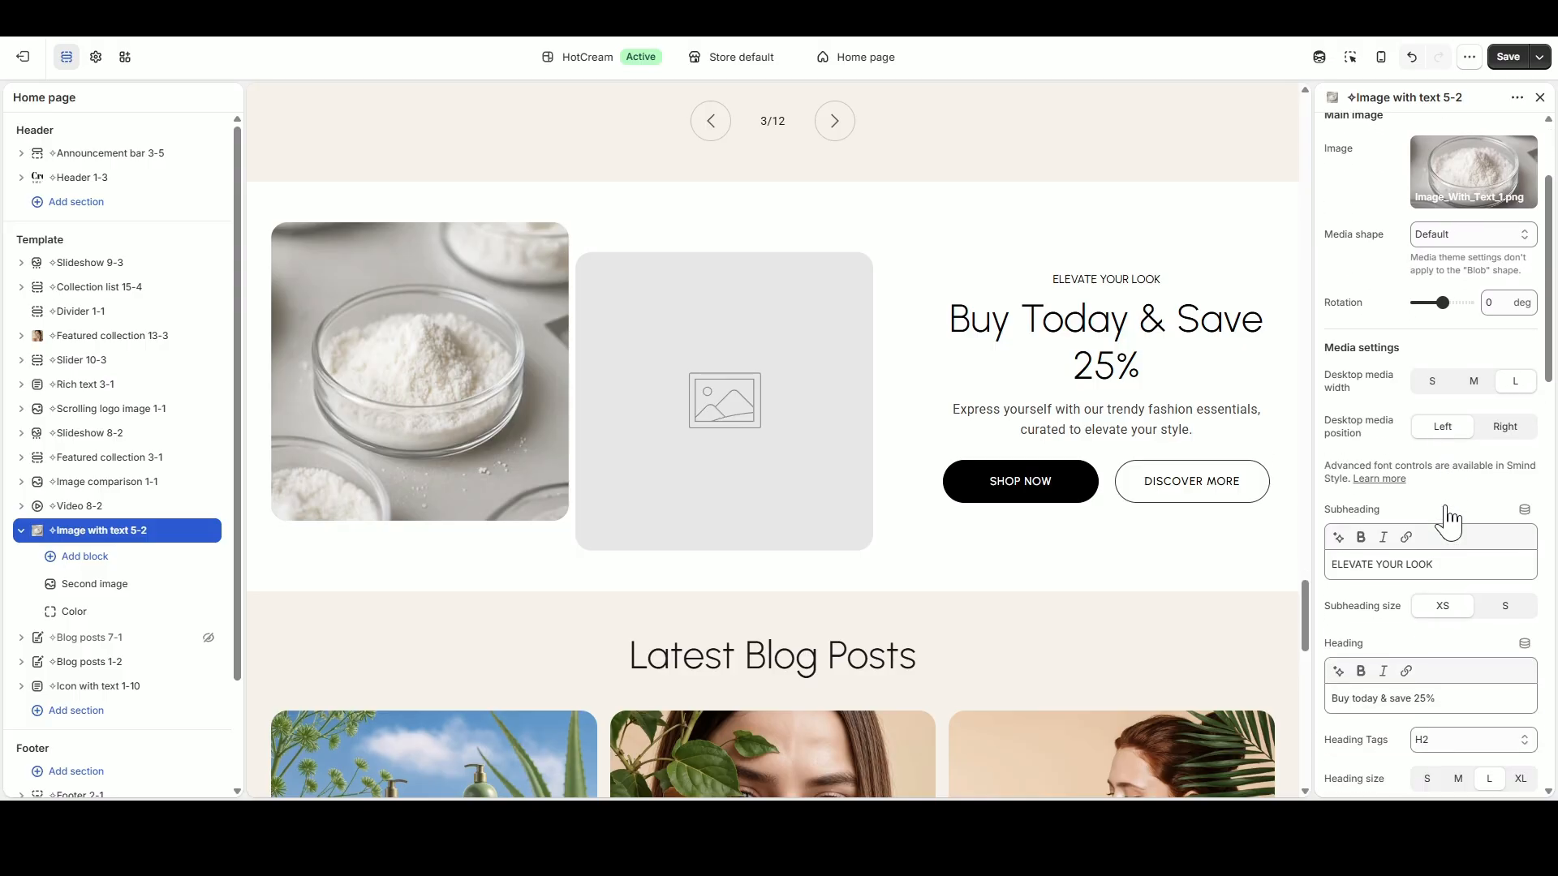
pyautogui.moveTo(1440, 483); pyautogui.dragTo(1271, 495)
pyautogui.press('BackSpace')
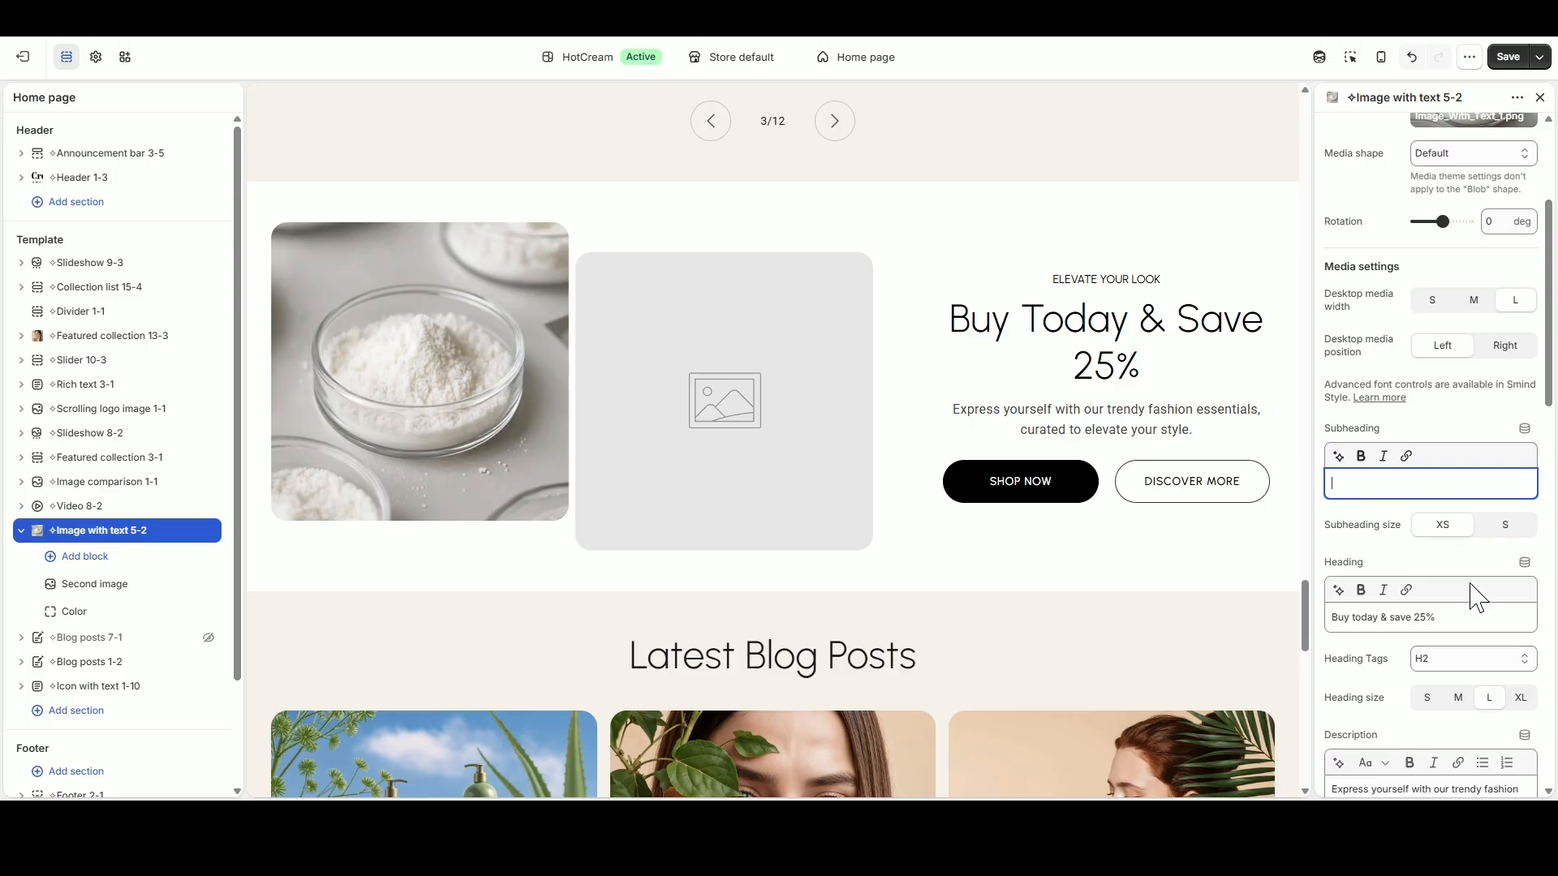
pyautogui.moveTo(1479, 616); pyautogui.dragTo(1339, 616)
pyautogui.press('BackSpace')
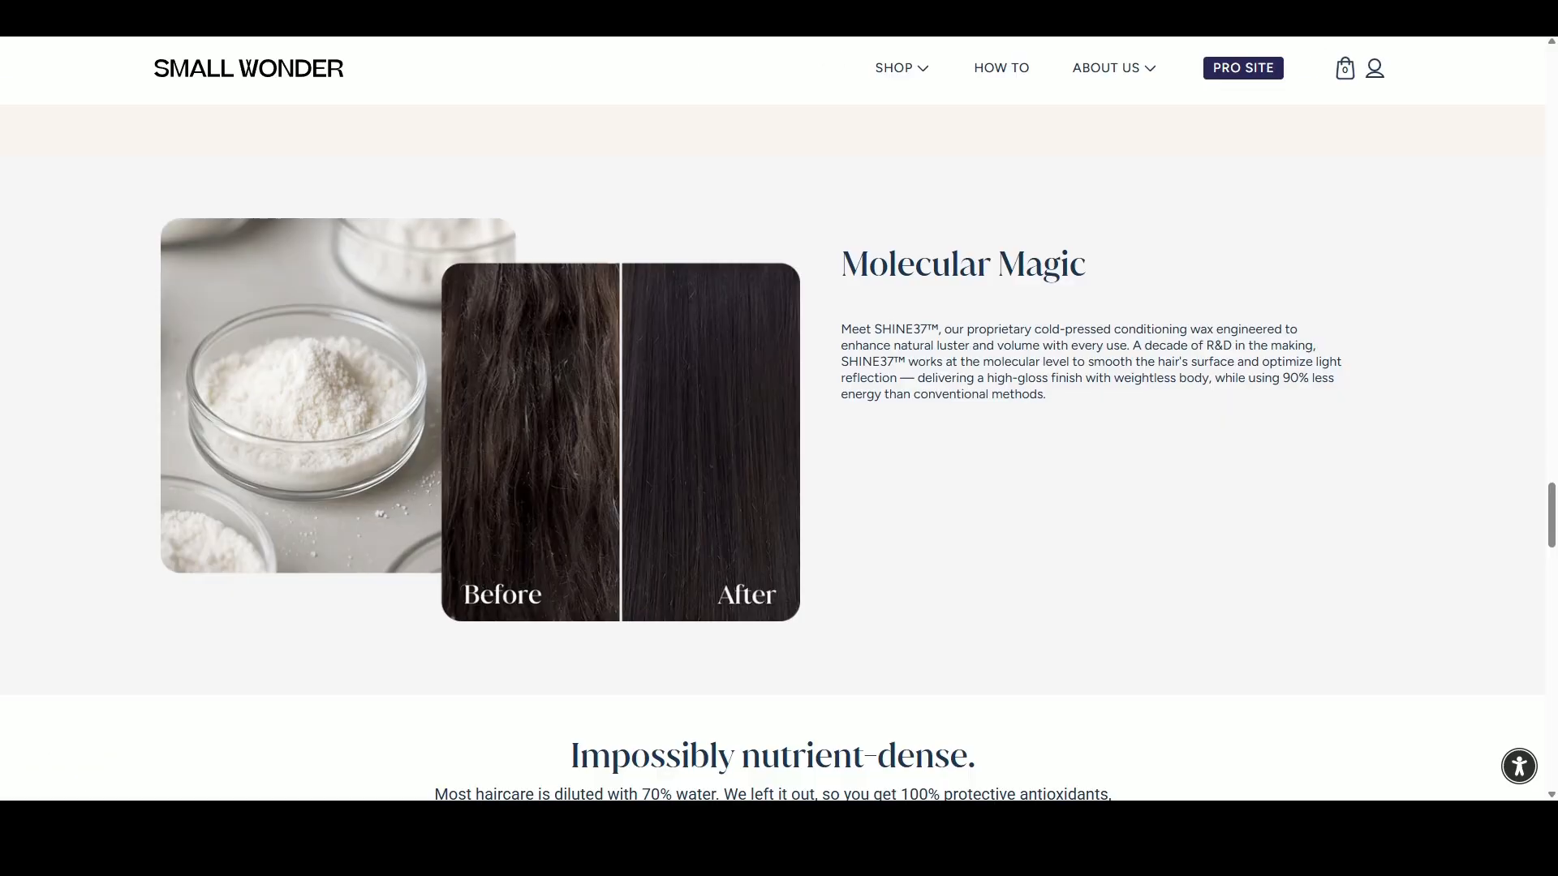
pyautogui.moveTo(844, 261); pyautogui.dragTo(1081, 263)
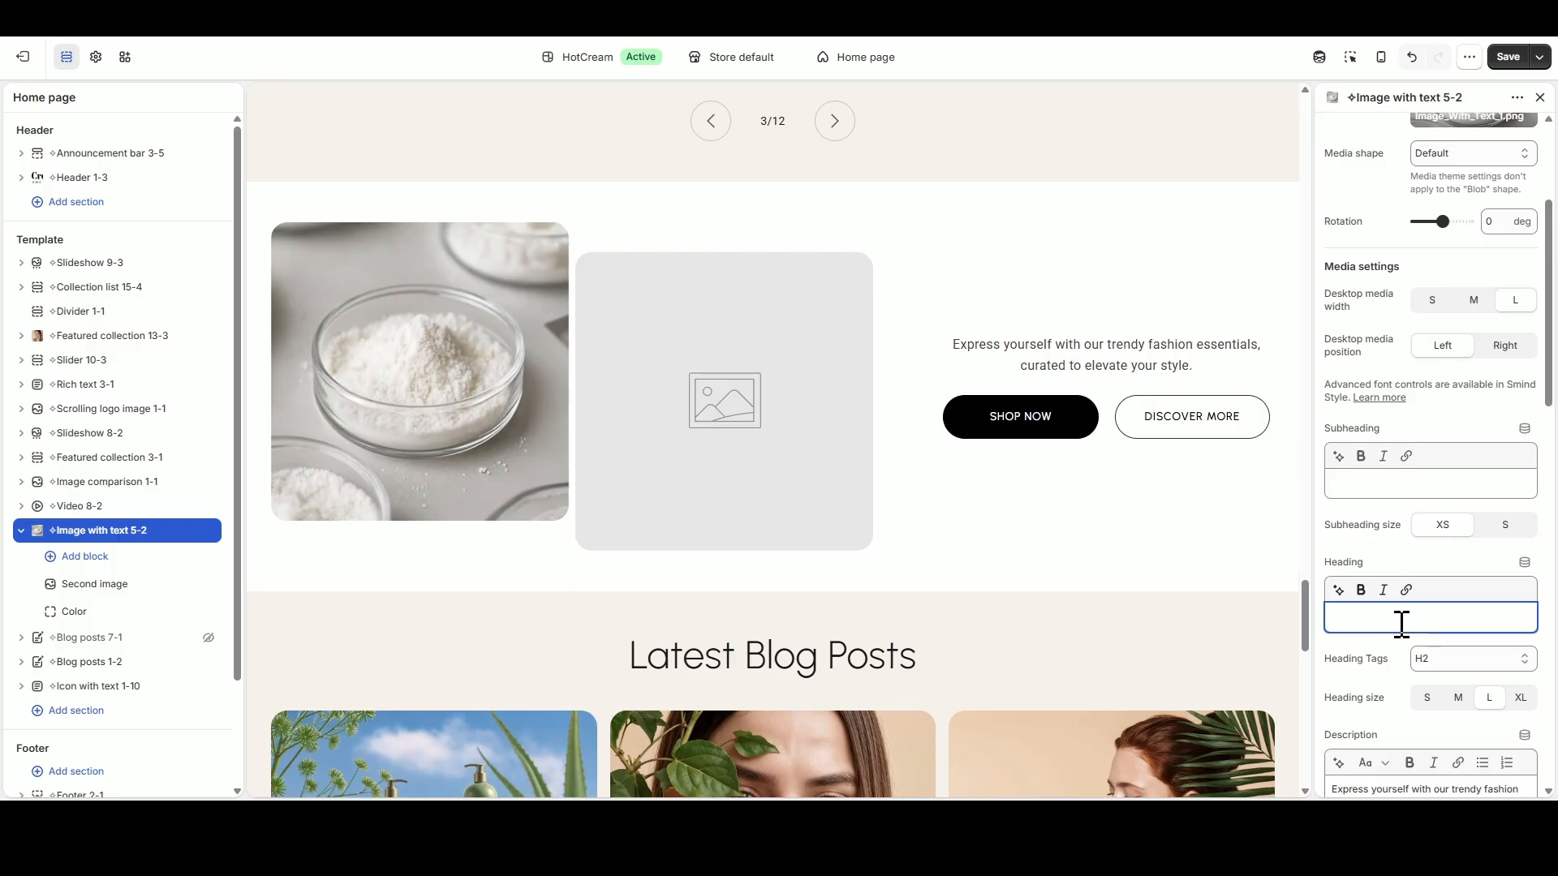
pyautogui.write('Molecular Magic')
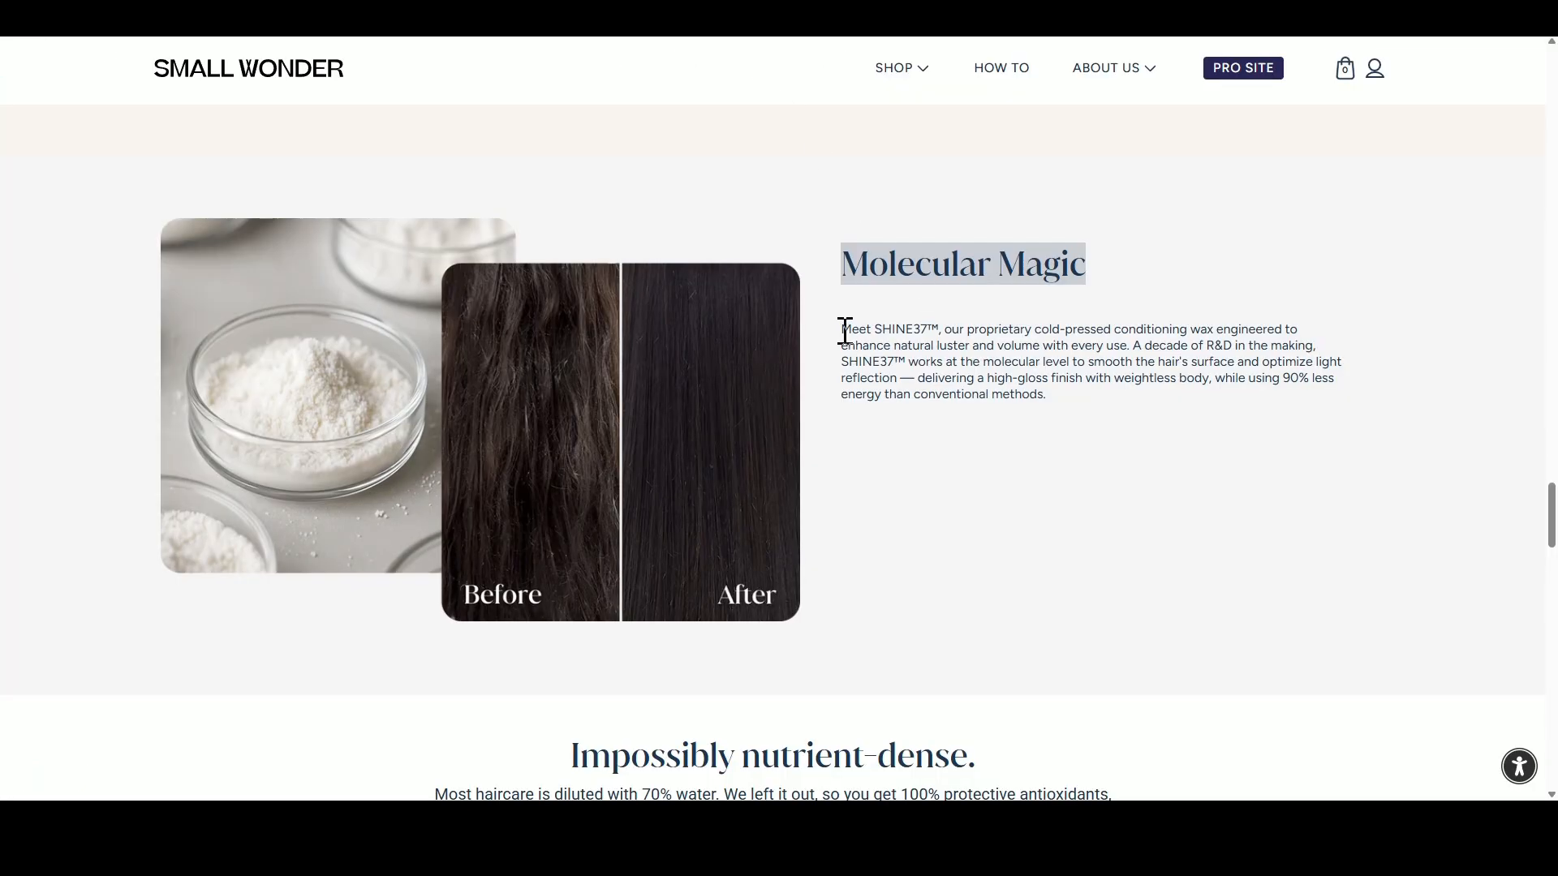
# Step: Replace the section's description with the reference page's paragraph beginning "Meet SHINE37™, our proprietary cold-pressed conditioning wax"
pyautogui.moveTo(845, 330); pyautogui.dragTo(1050, 403)
pyautogui.hotkey('ctrl', 'c')
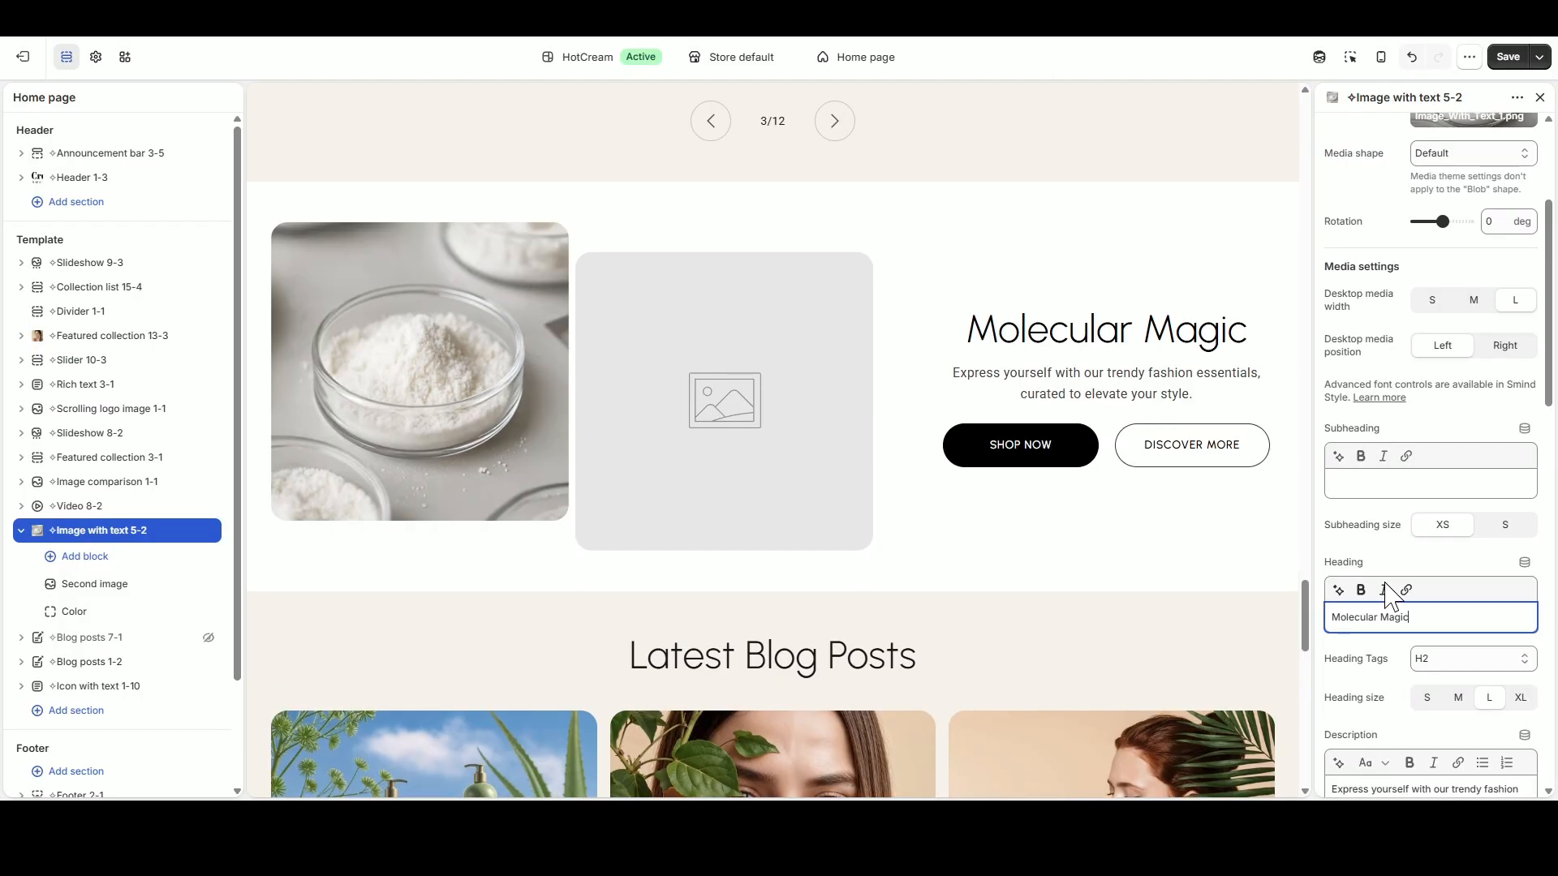
pyautogui.scroll(-1, 1412, 625)
pyautogui.tripleClick(1412, 628)
pyautogui.hotkey('ctrl', 'v')
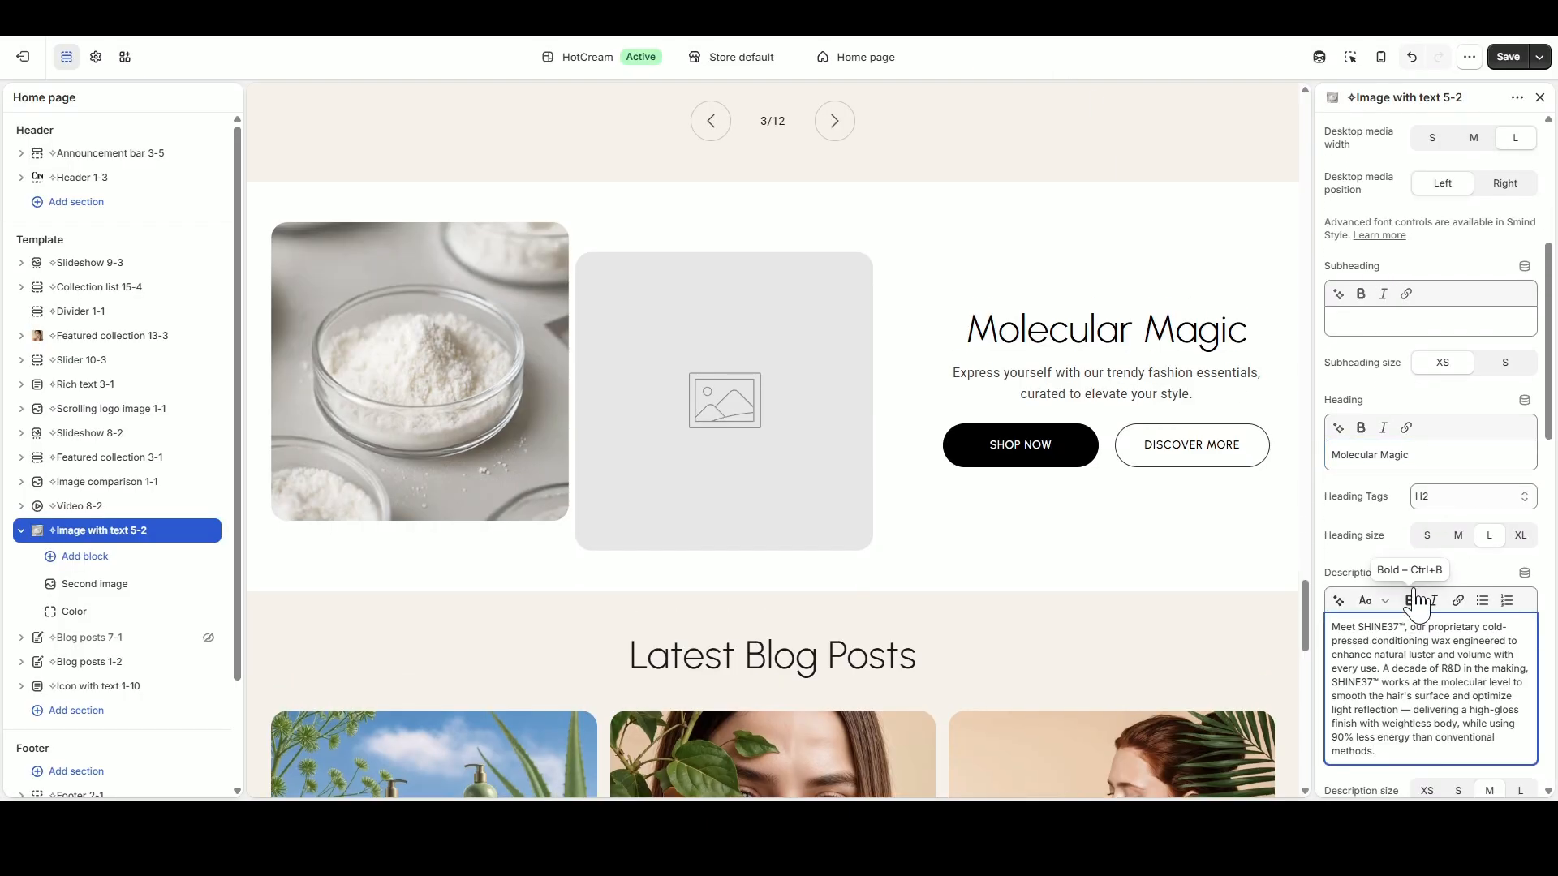
# Step: Clear the first and second button labels so the section shows no buttons
pyautogui.scroll(-2, 1428, 582)
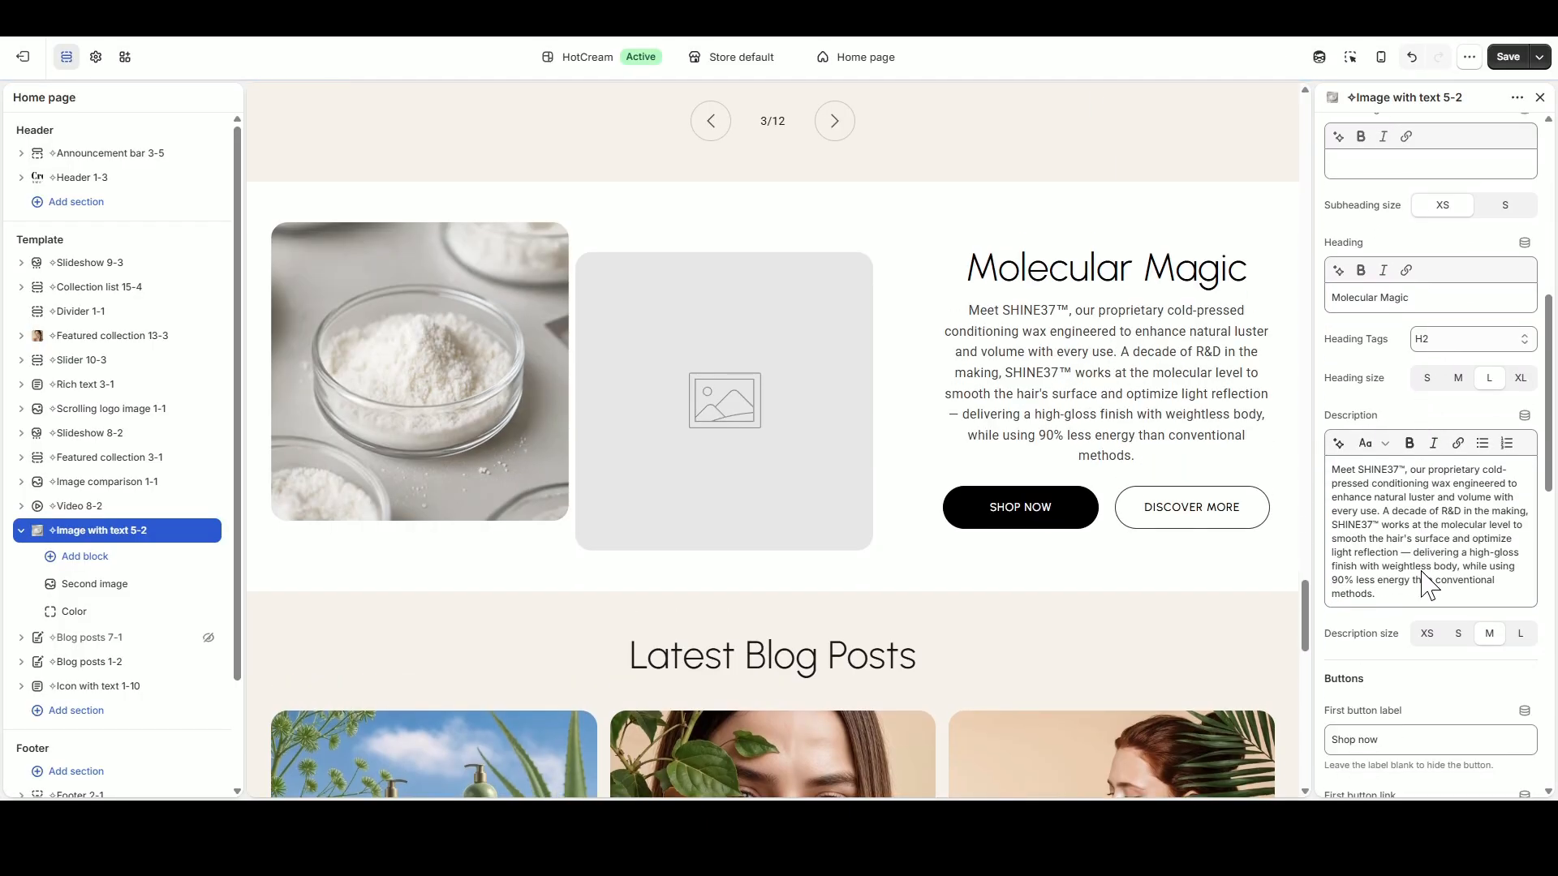
pyautogui.scroll(-2, 1428, 583)
pyautogui.scroll(-2, 1447, 546)
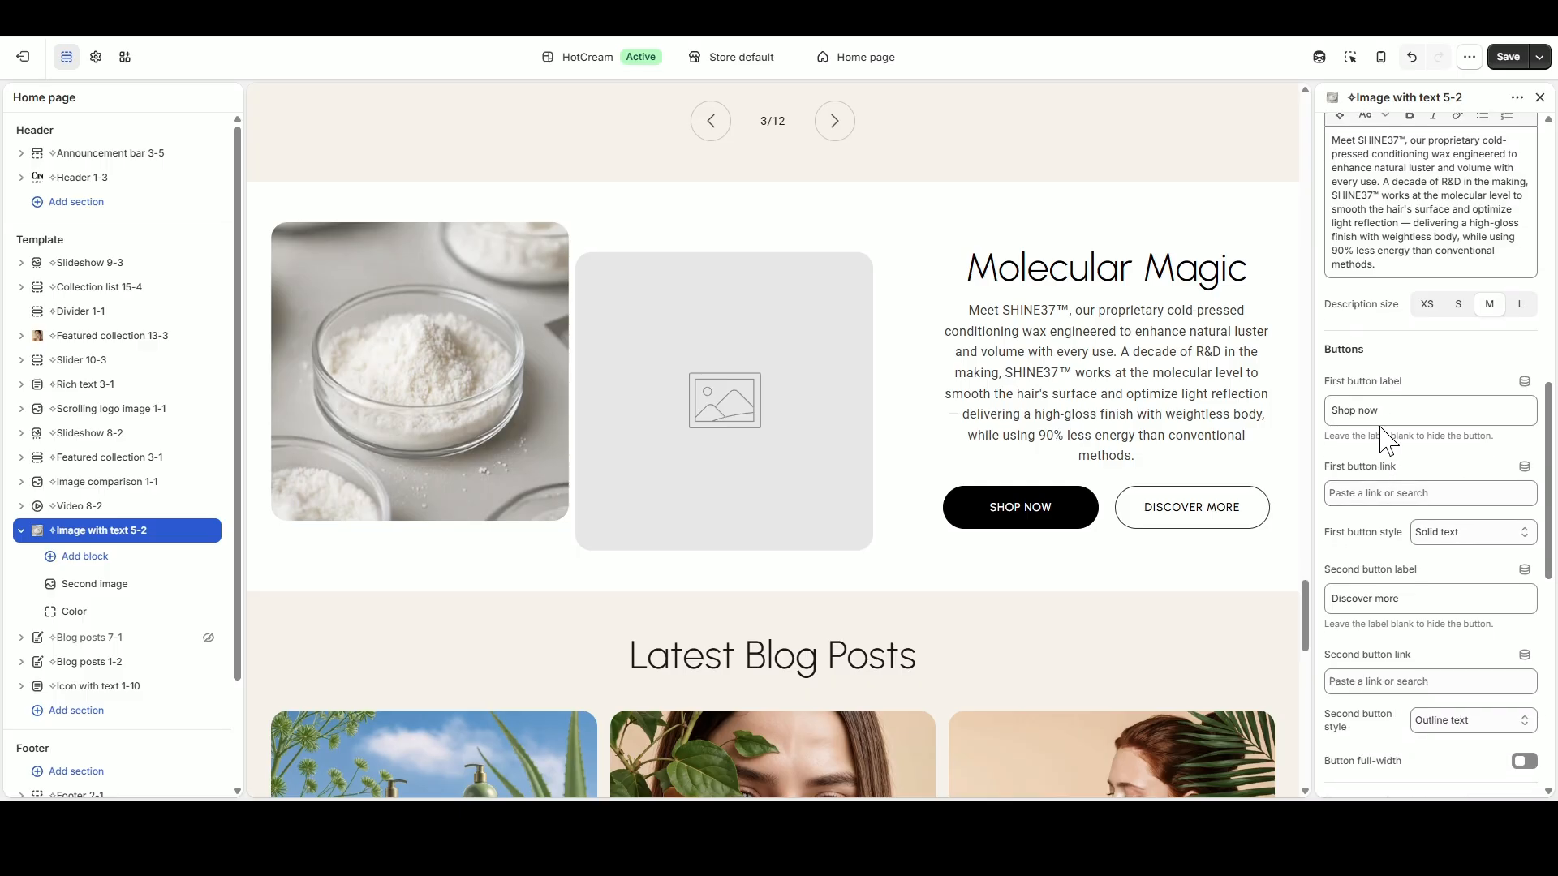
pyautogui.tripleClick(1393, 417)
pyautogui.press('BackSpace')
pyautogui.tripleClick(1420, 594)
pyautogui.press('BackSpace')
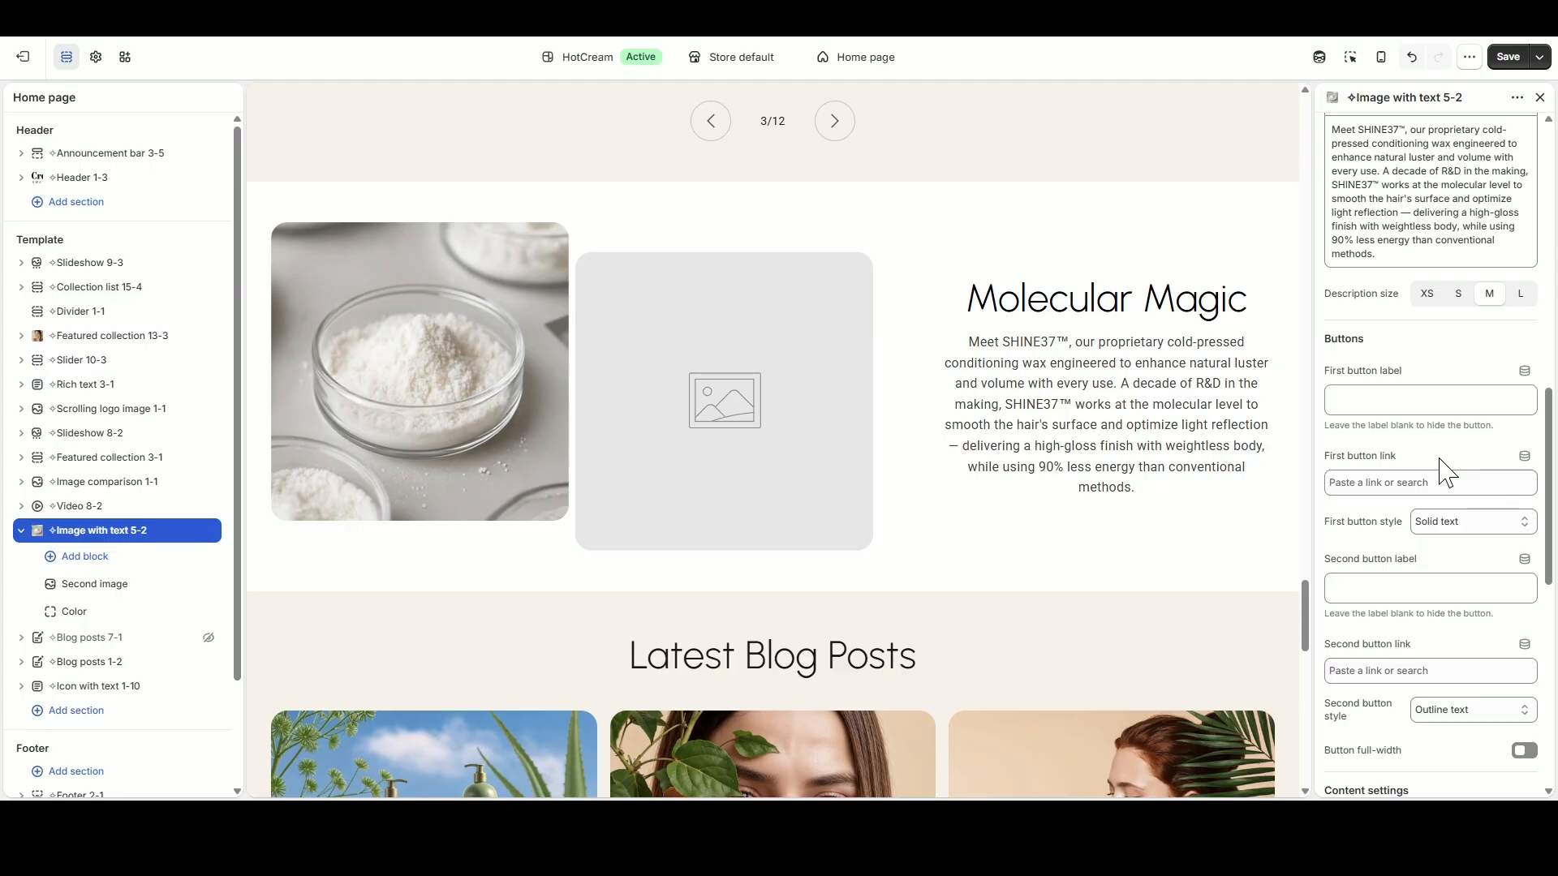
pyautogui.scroll(-4, 1447, 473)
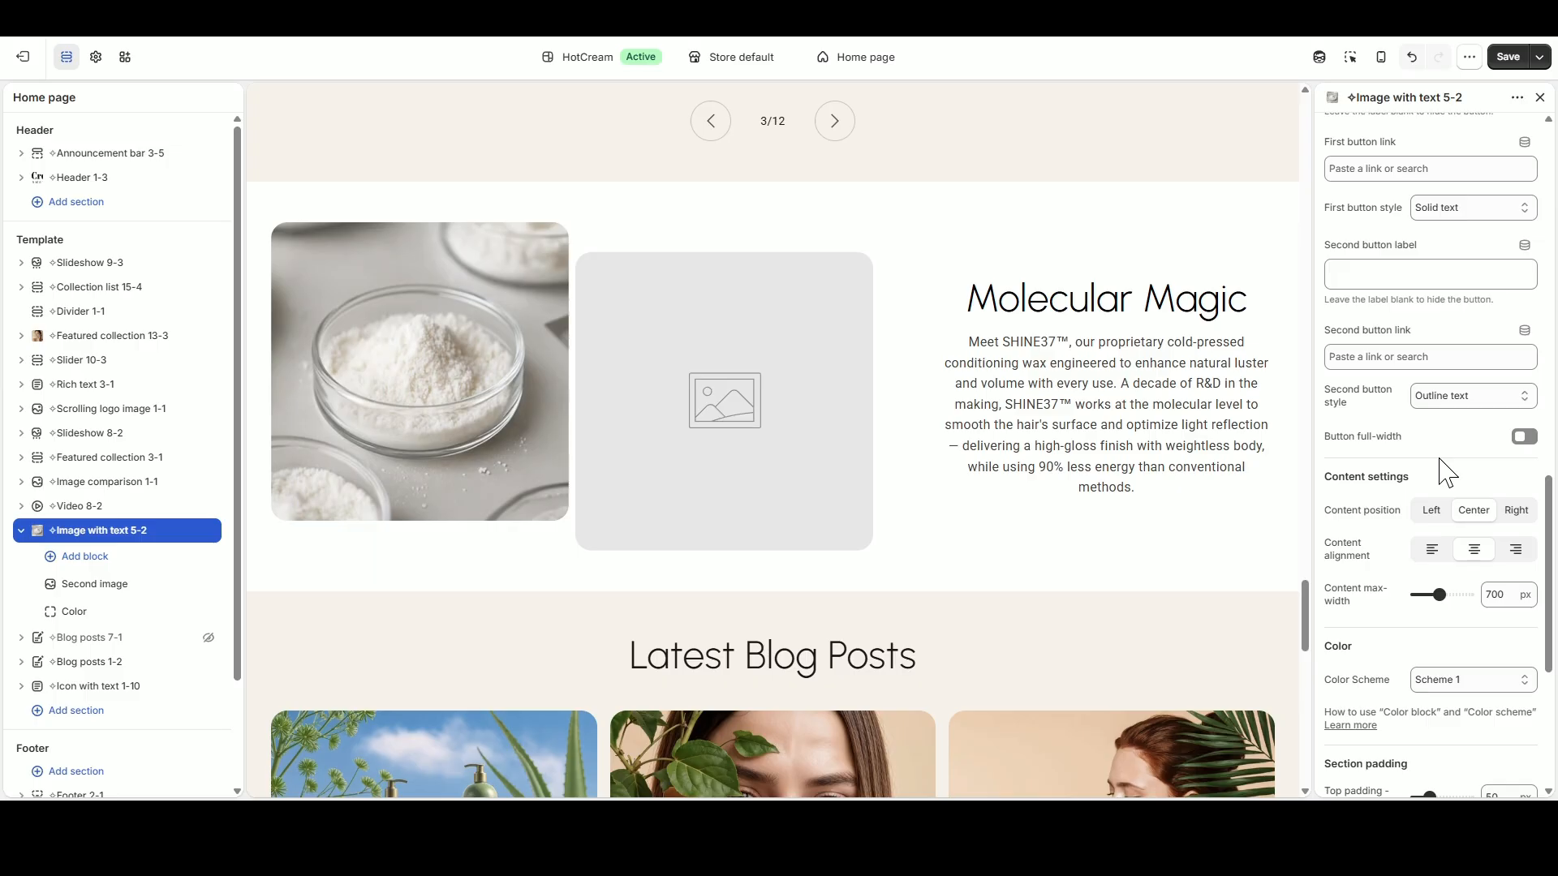
# Step: Align the Image with text 5-2 section's content left and set its content max-width to 1200 px
pyautogui.click(1429, 552)
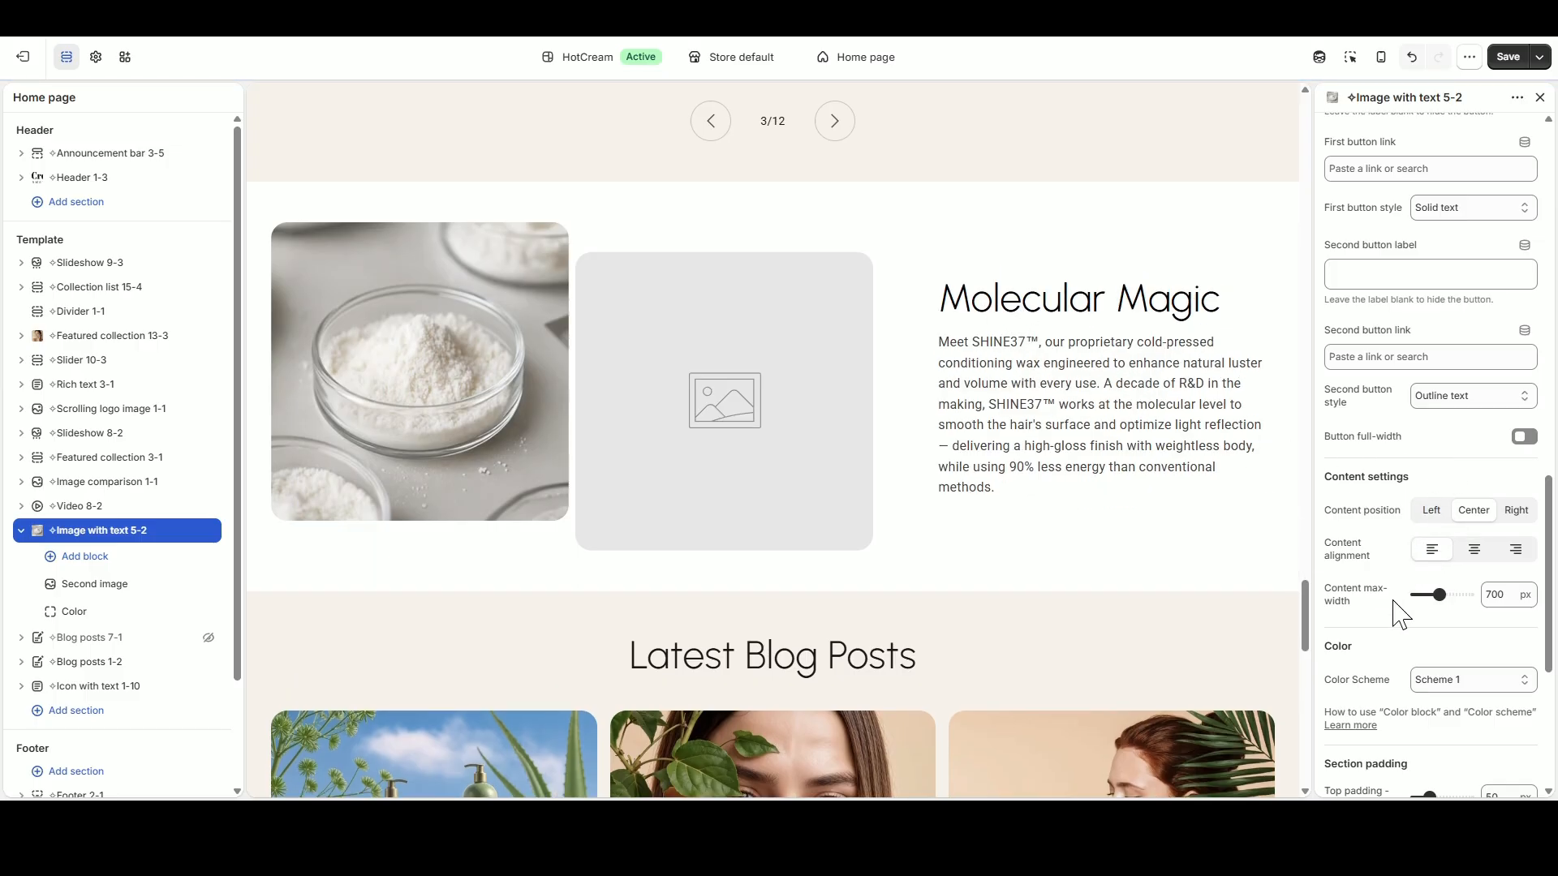
pyautogui.moveTo(1443, 594); pyautogui.dragTo(1459, 595)
# Step: Set the section's desktop top and bottom padding to 100 px each and check the result in the full-width preview
pyautogui.scroll(-4, 1458, 485)
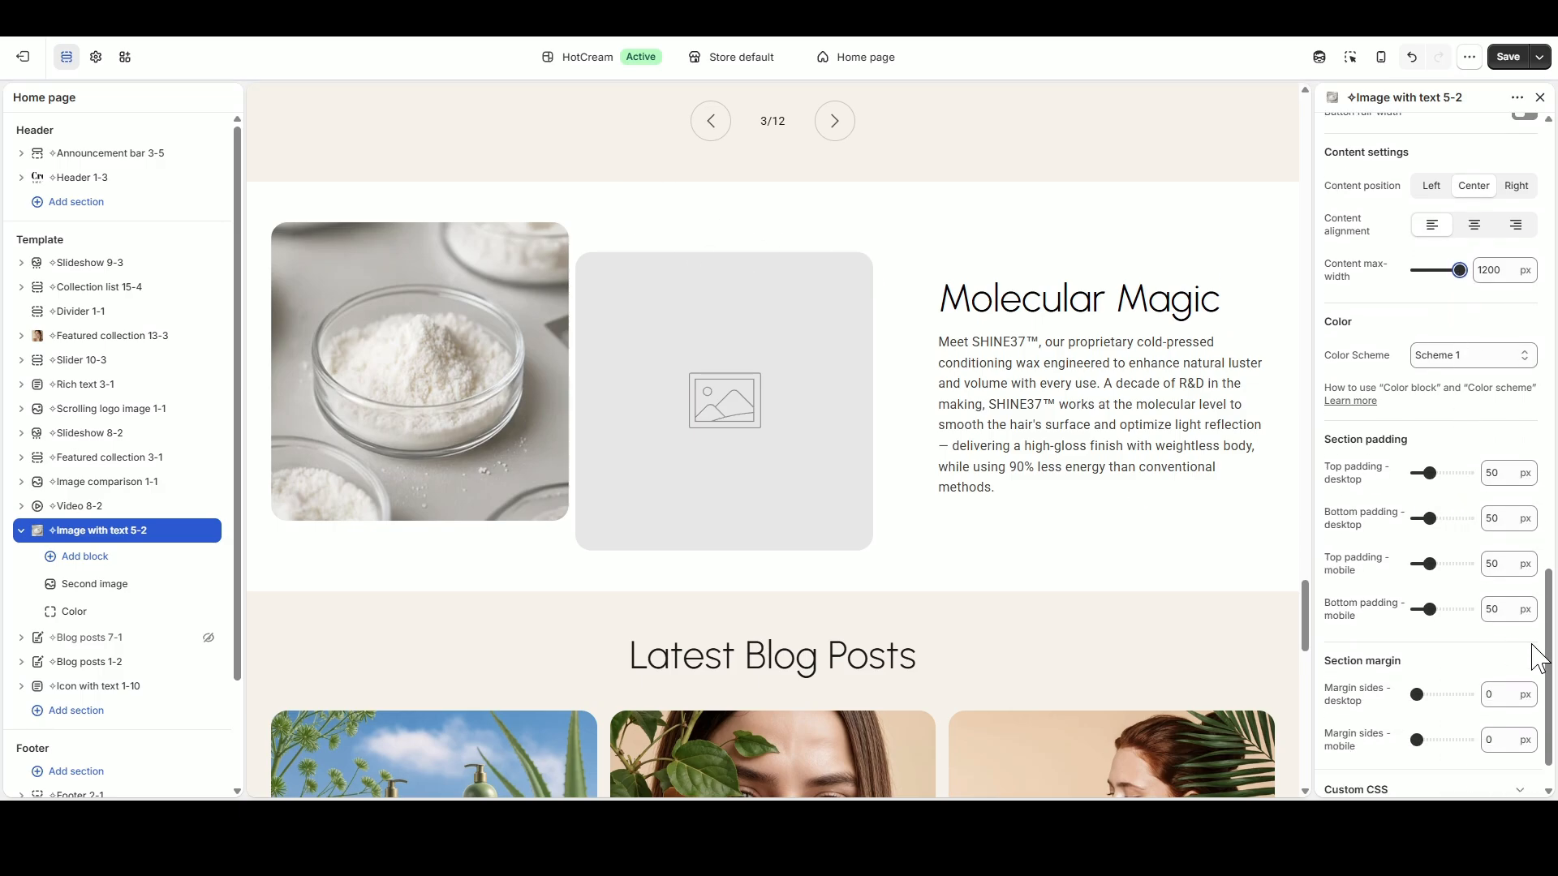
pyautogui.moveTo(1503, 474); pyautogui.dragTo(1453, 527)
pyautogui.write('100')
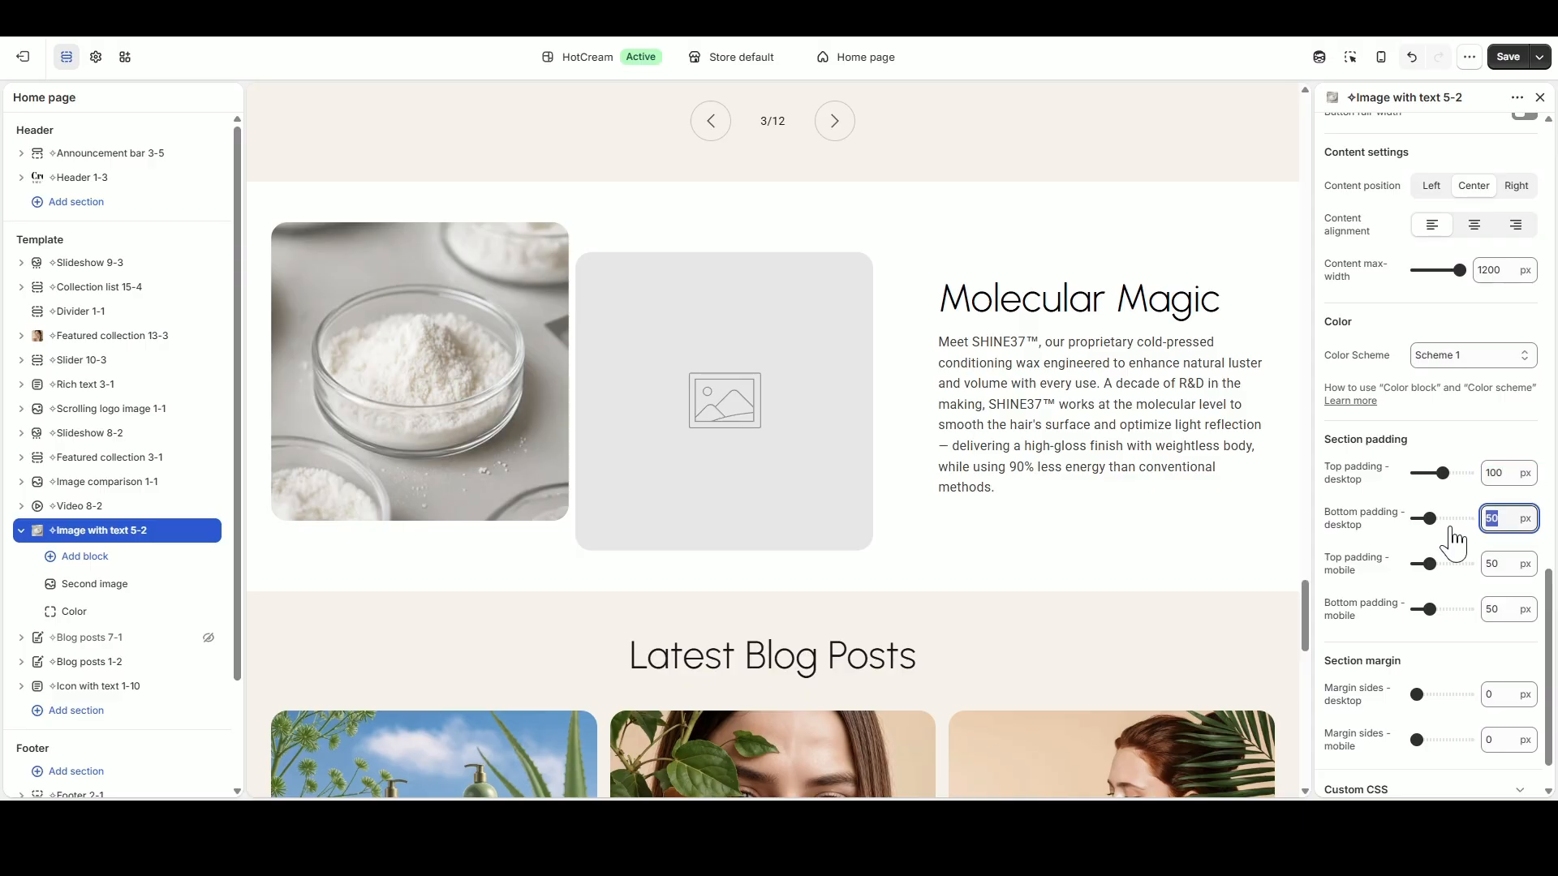
pyautogui.write('100')
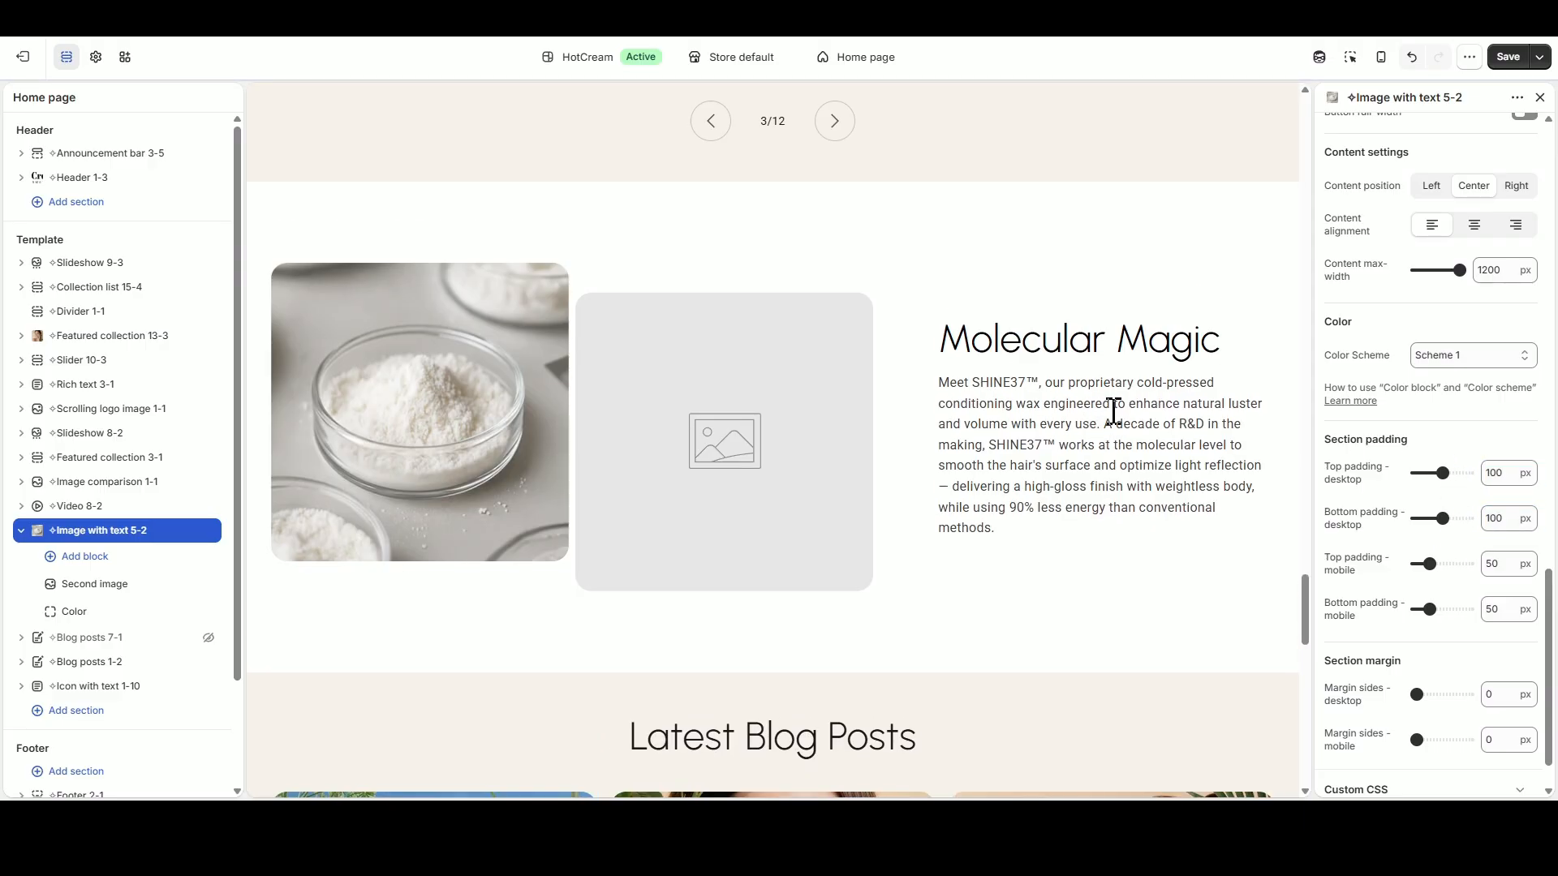
pyautogui.click(67, 57)
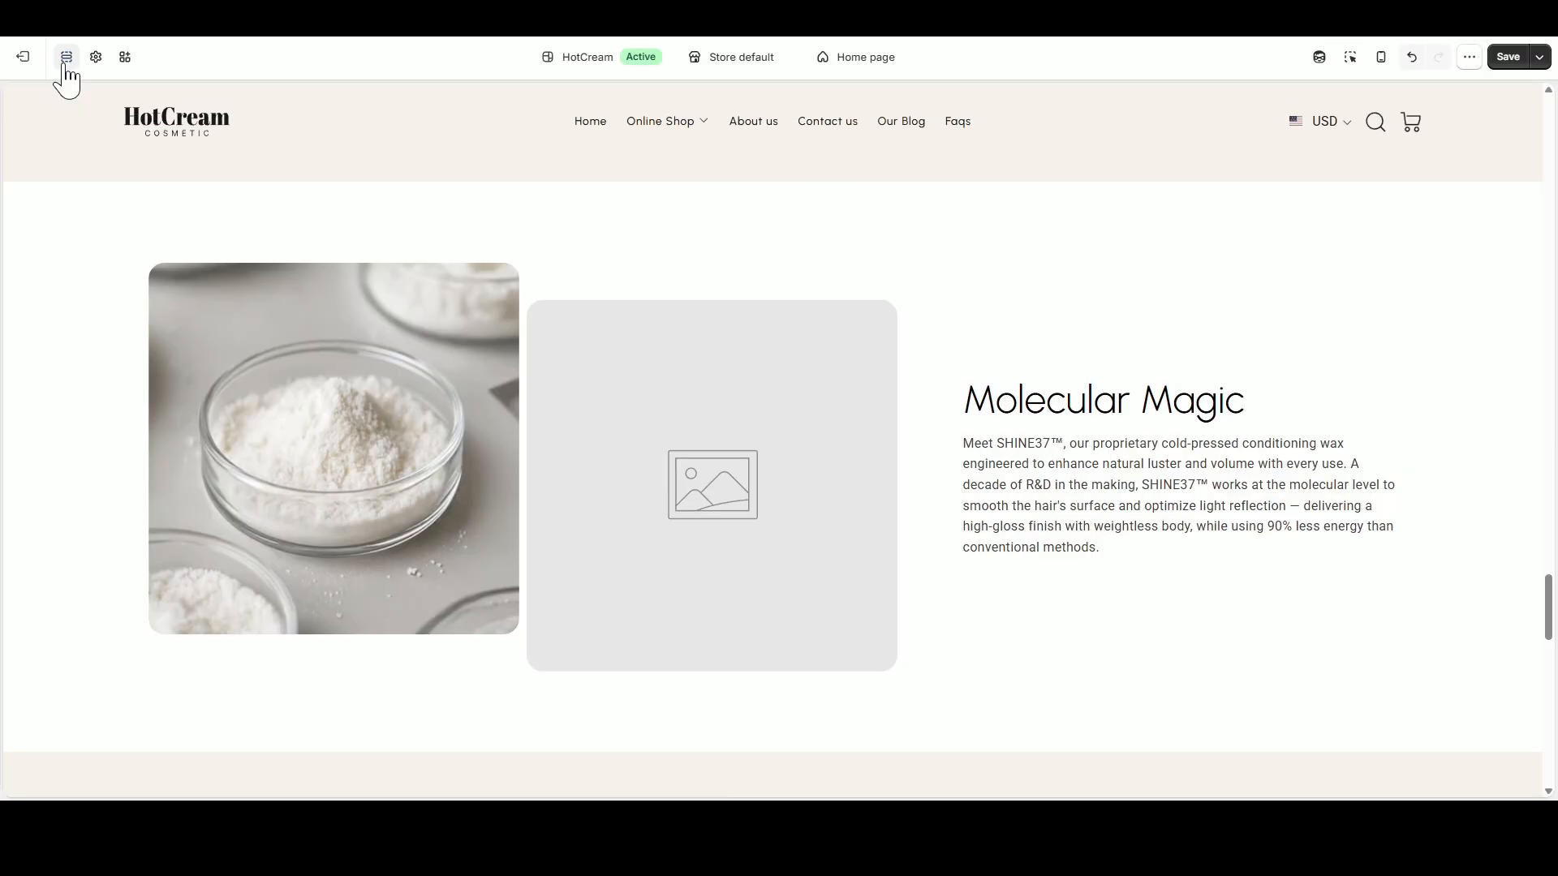
pyautogui.click(65, 61)
# Step: Use Image_With_Text_2 as the picture of the section's Second image block
pyautogui.click(87, 584)
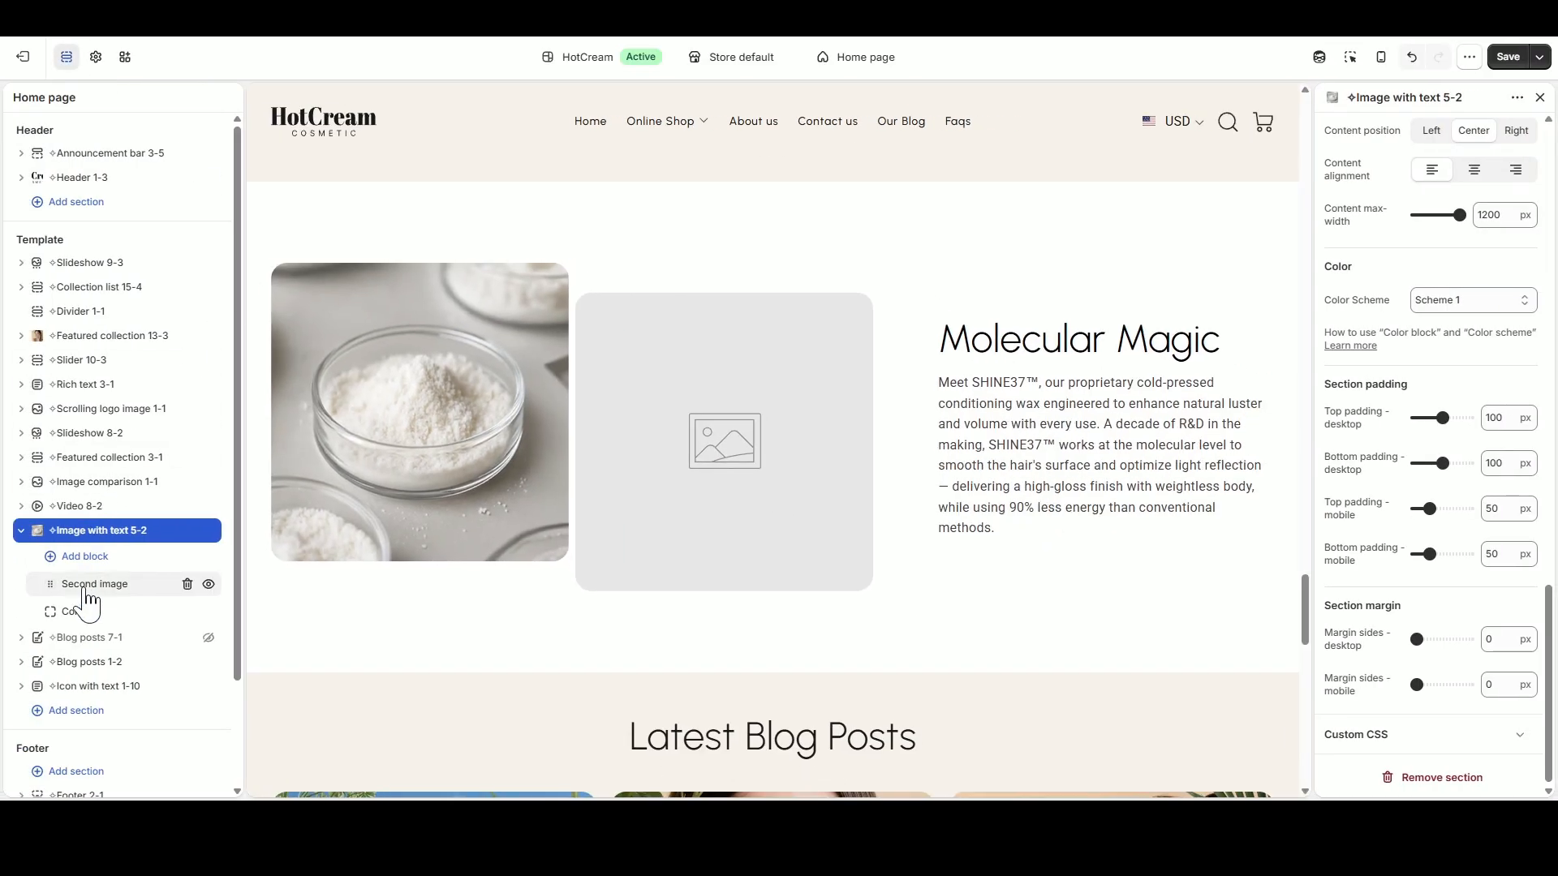
pyautogui.click(1465, 146)
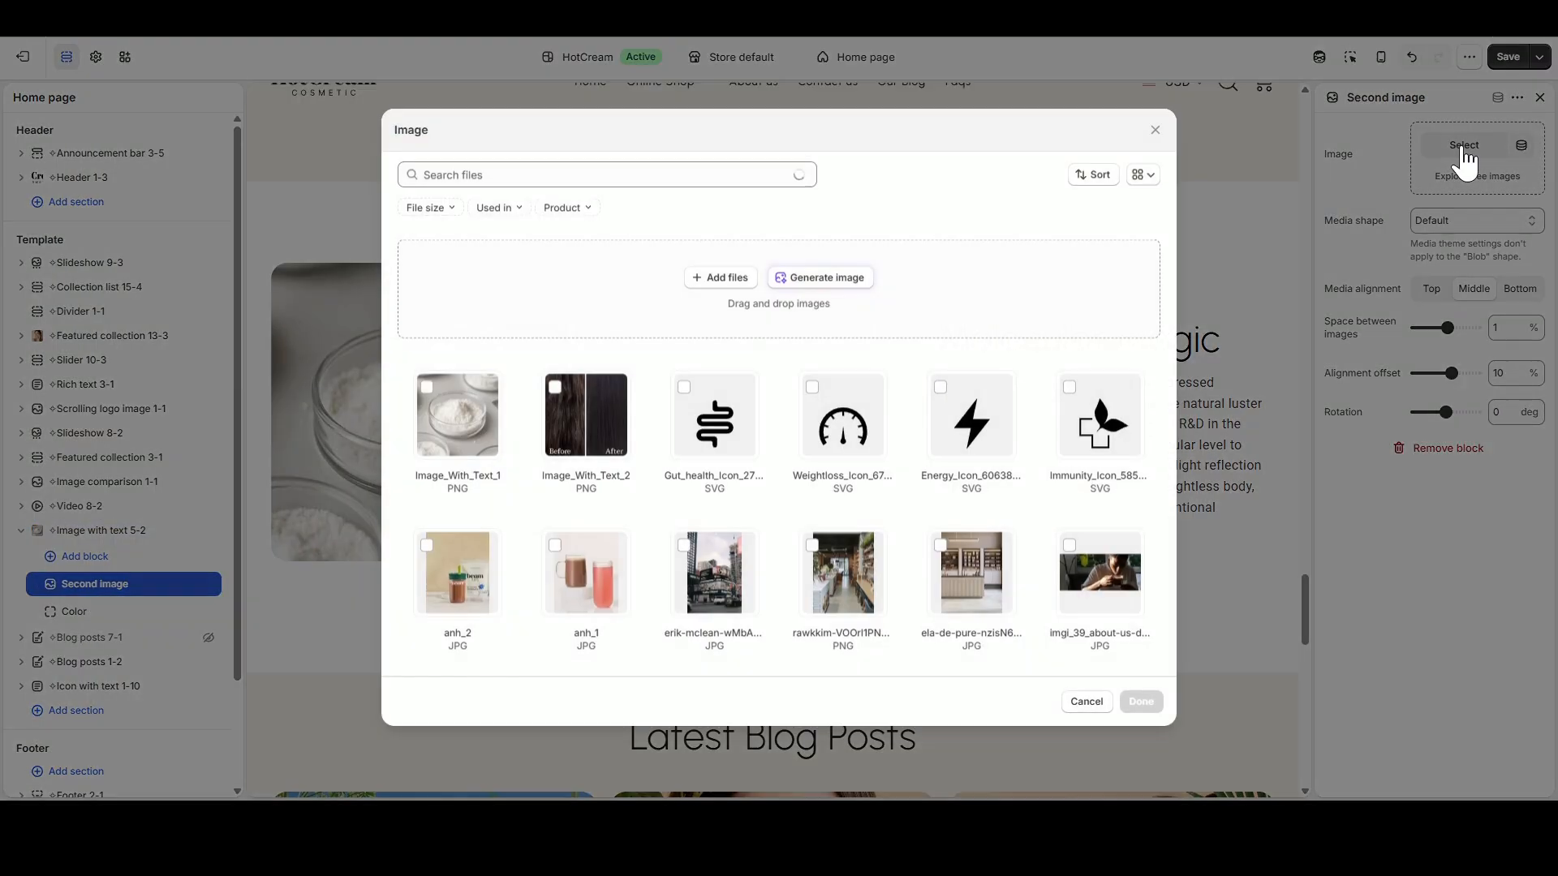
pyautogui.click(586, 416)
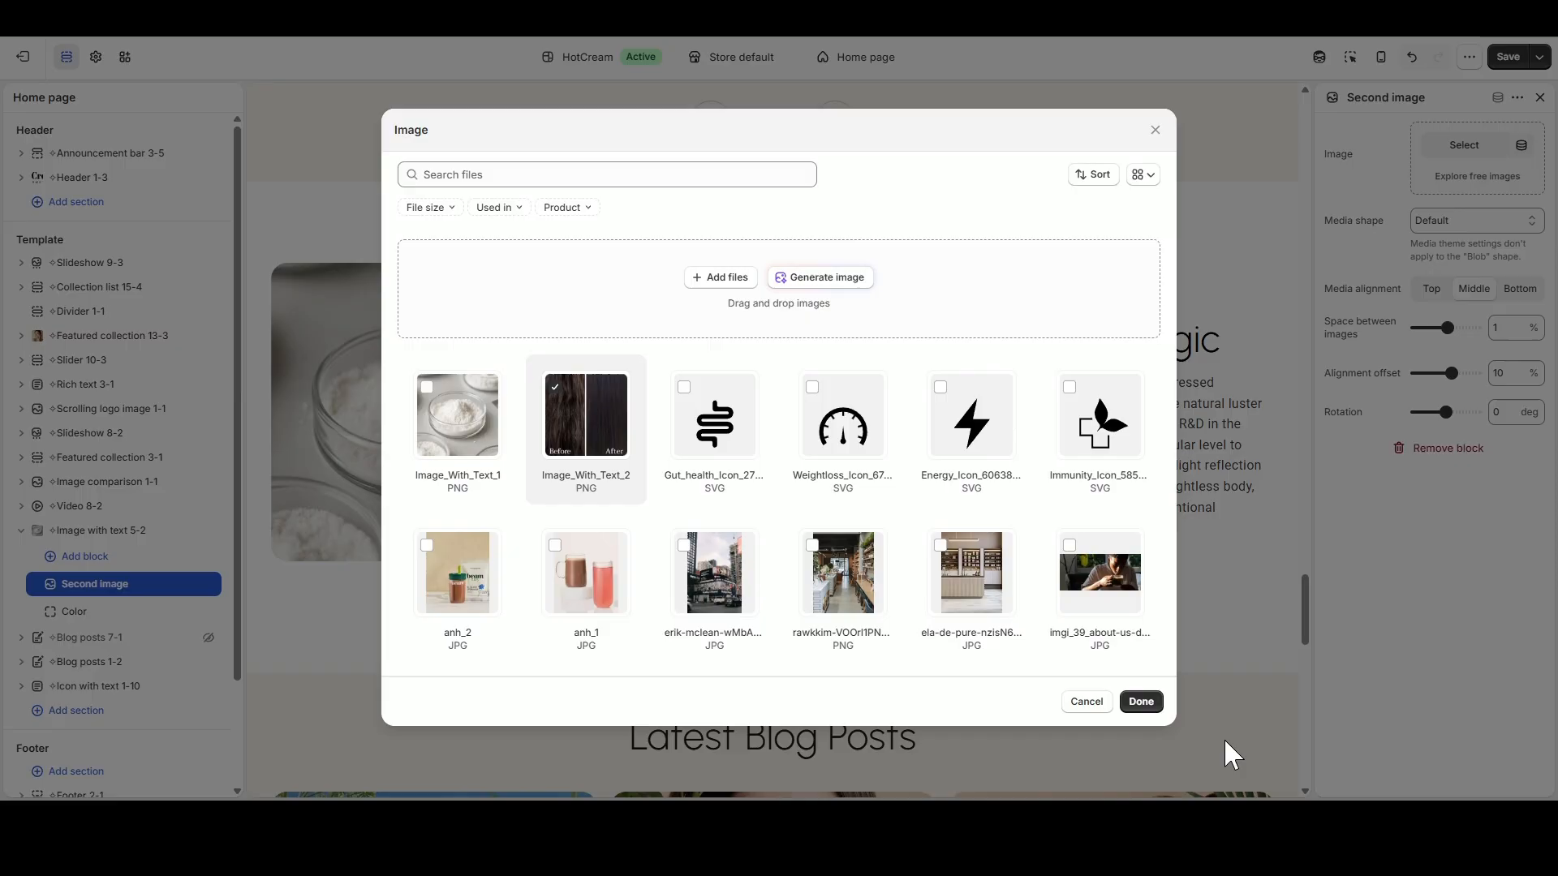
pyautogui.click(1141, 701)
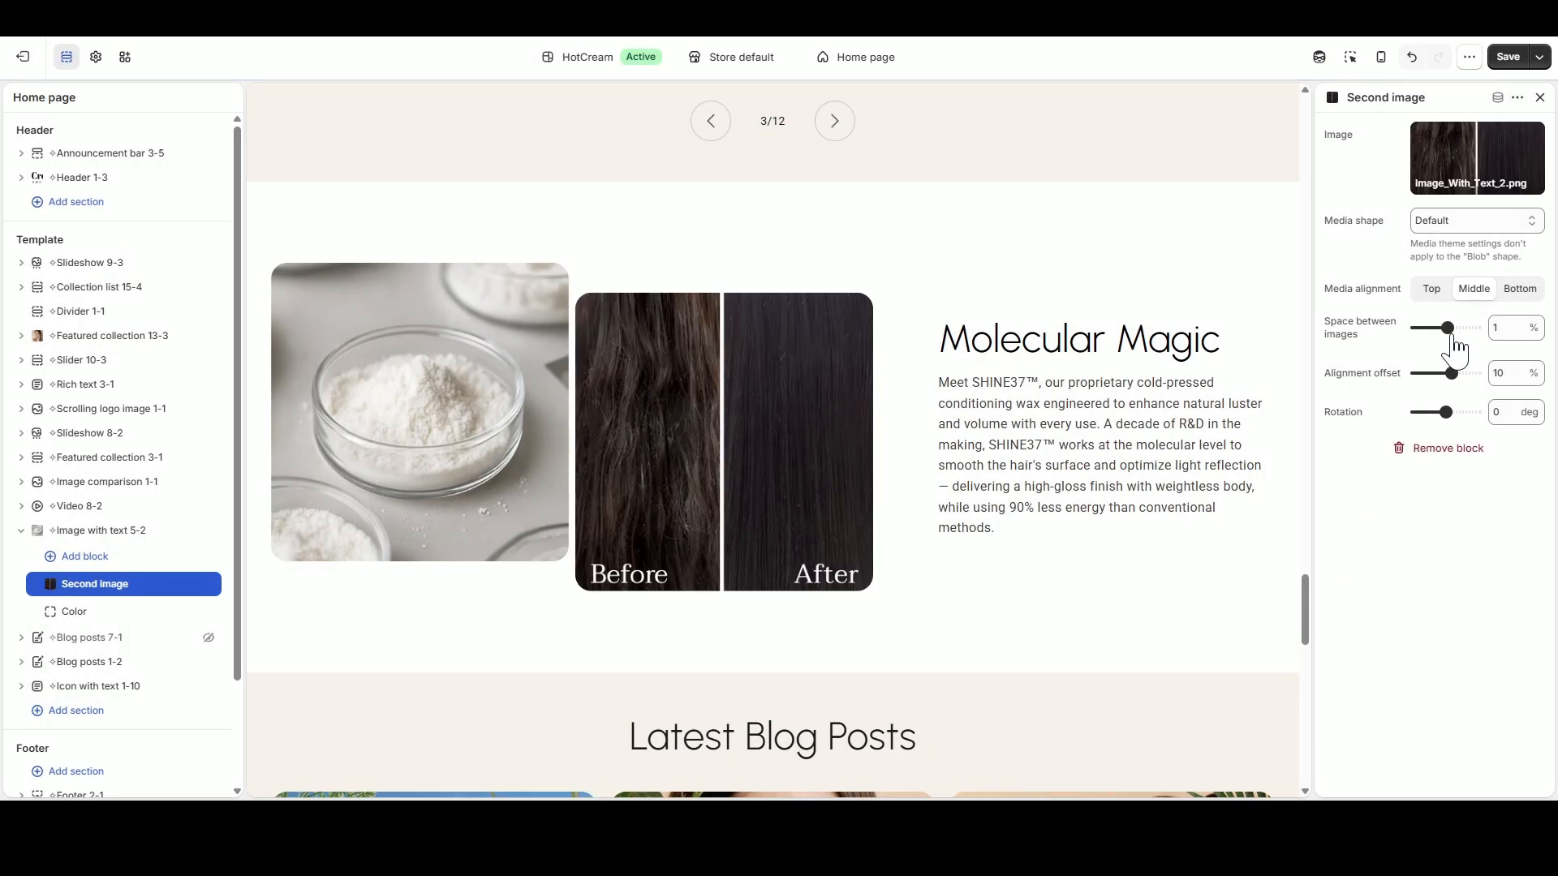
# Step: Set the second image's space between images to -5% and its alignment offset to 11%
pyautogui.moveTo(1441, 328); pyautogui.dragTo(1436, 328)
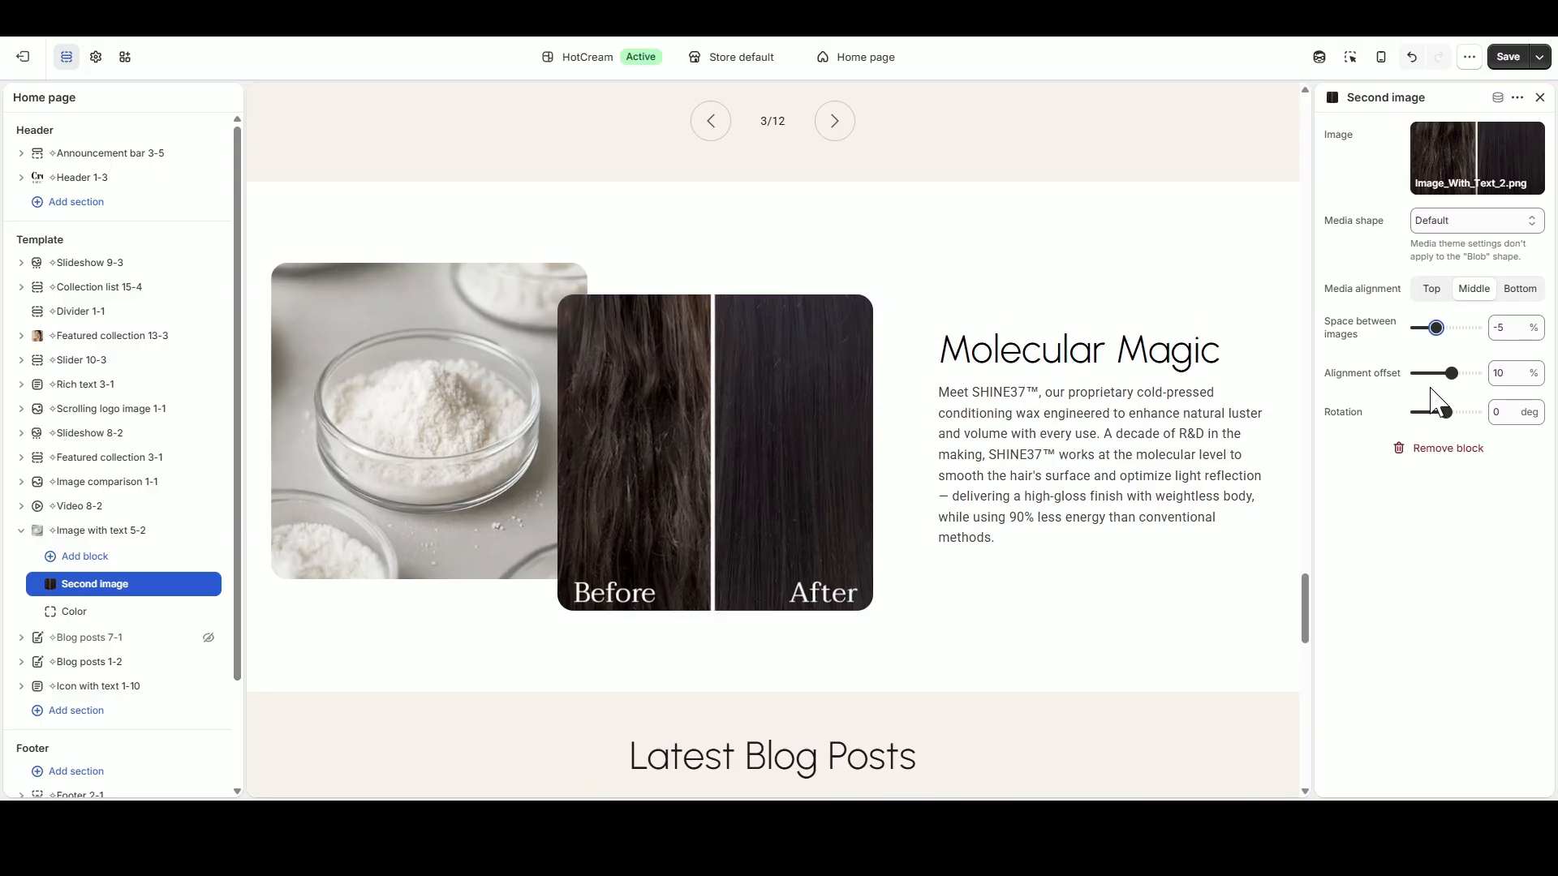
pyautogui.moveTo(1451, 373); pyautogui.dragTo(1451, 373)
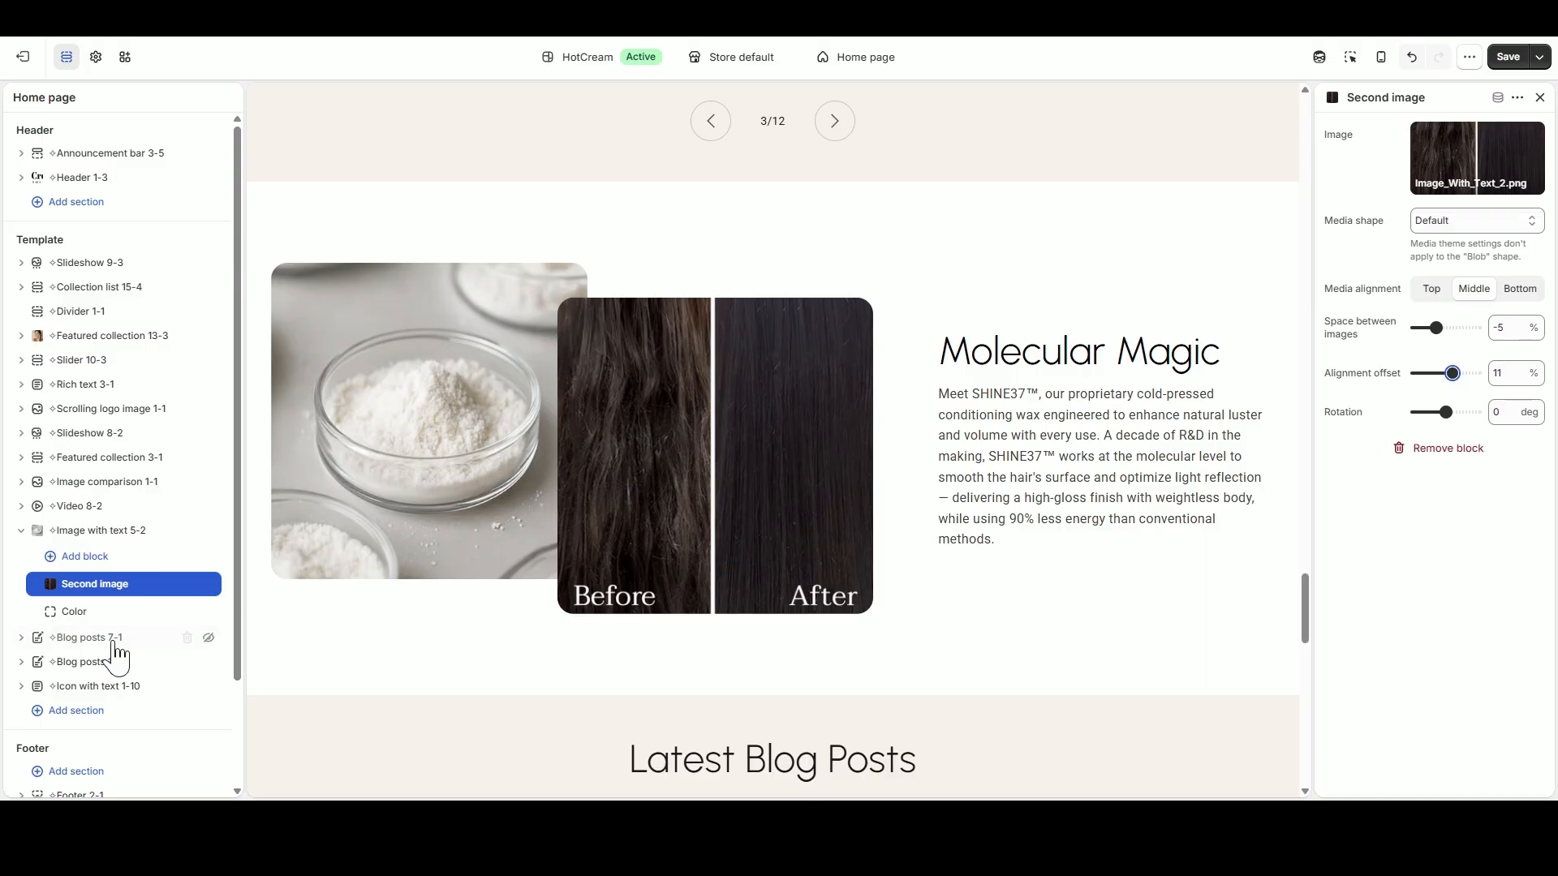
# Step: Set the section's Color block background to #F6F2E9 by sampling the beige background of the section above
pyautogui.click(76, 615)
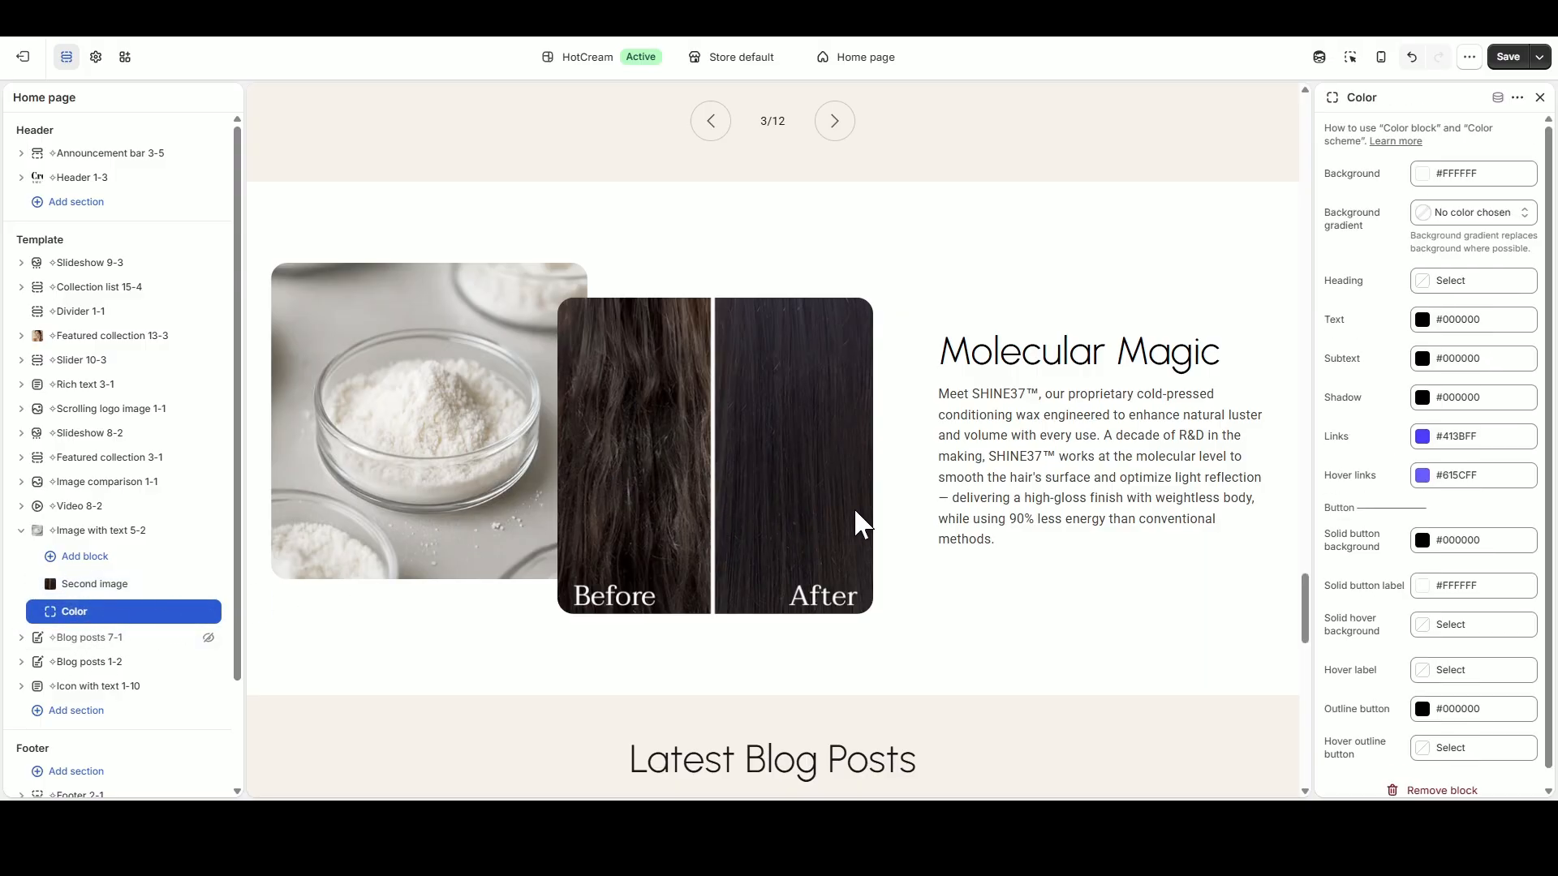
pyautogui.scroll(-8, 992, 516)
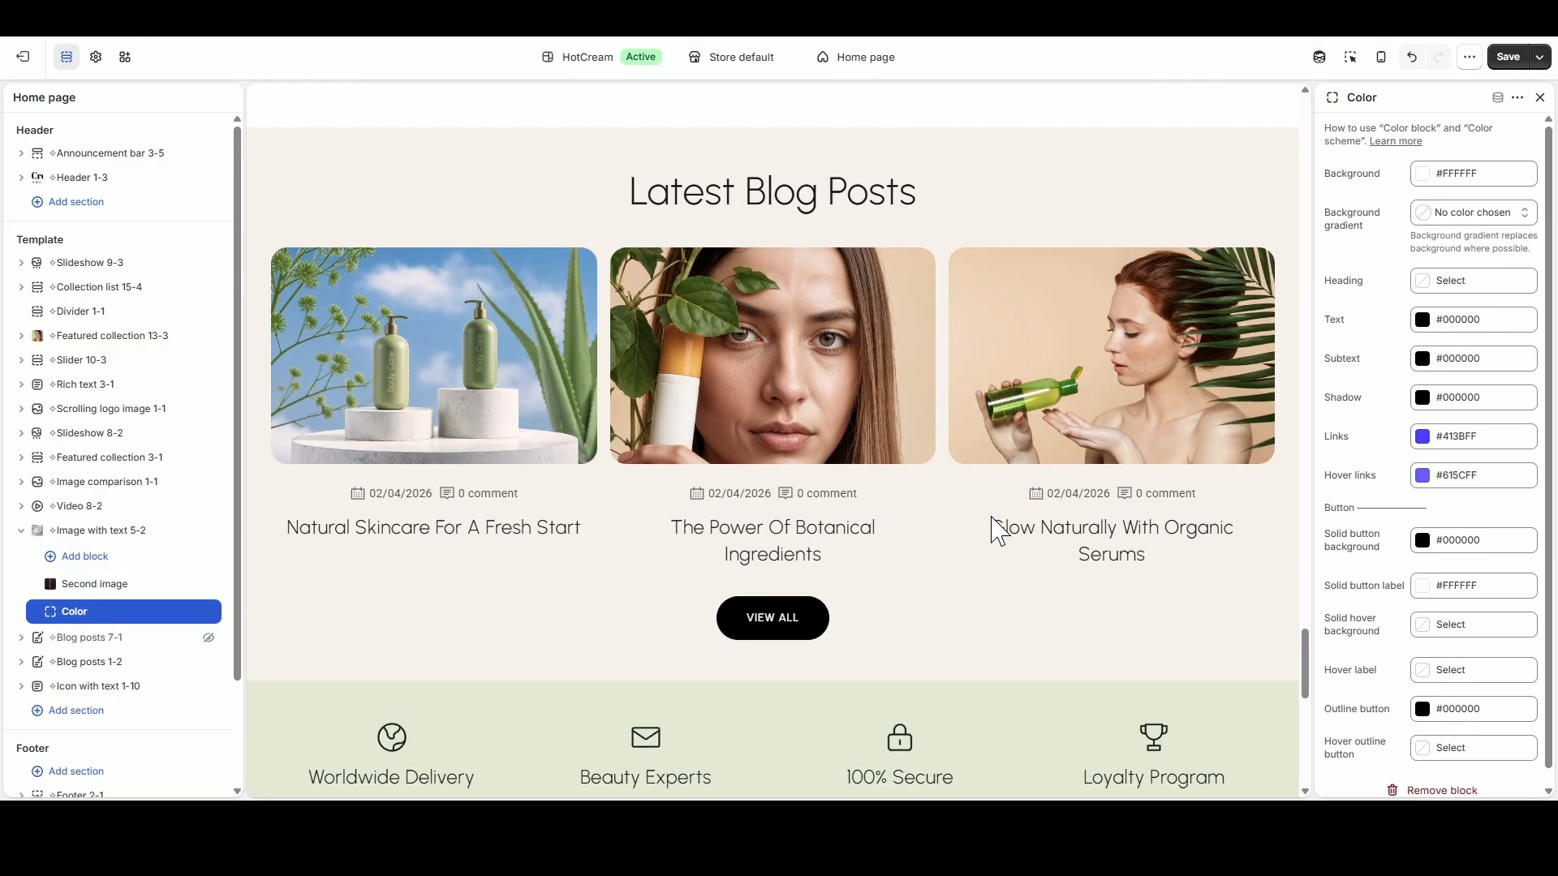
pyautogui.scroll(10, 991, 527)
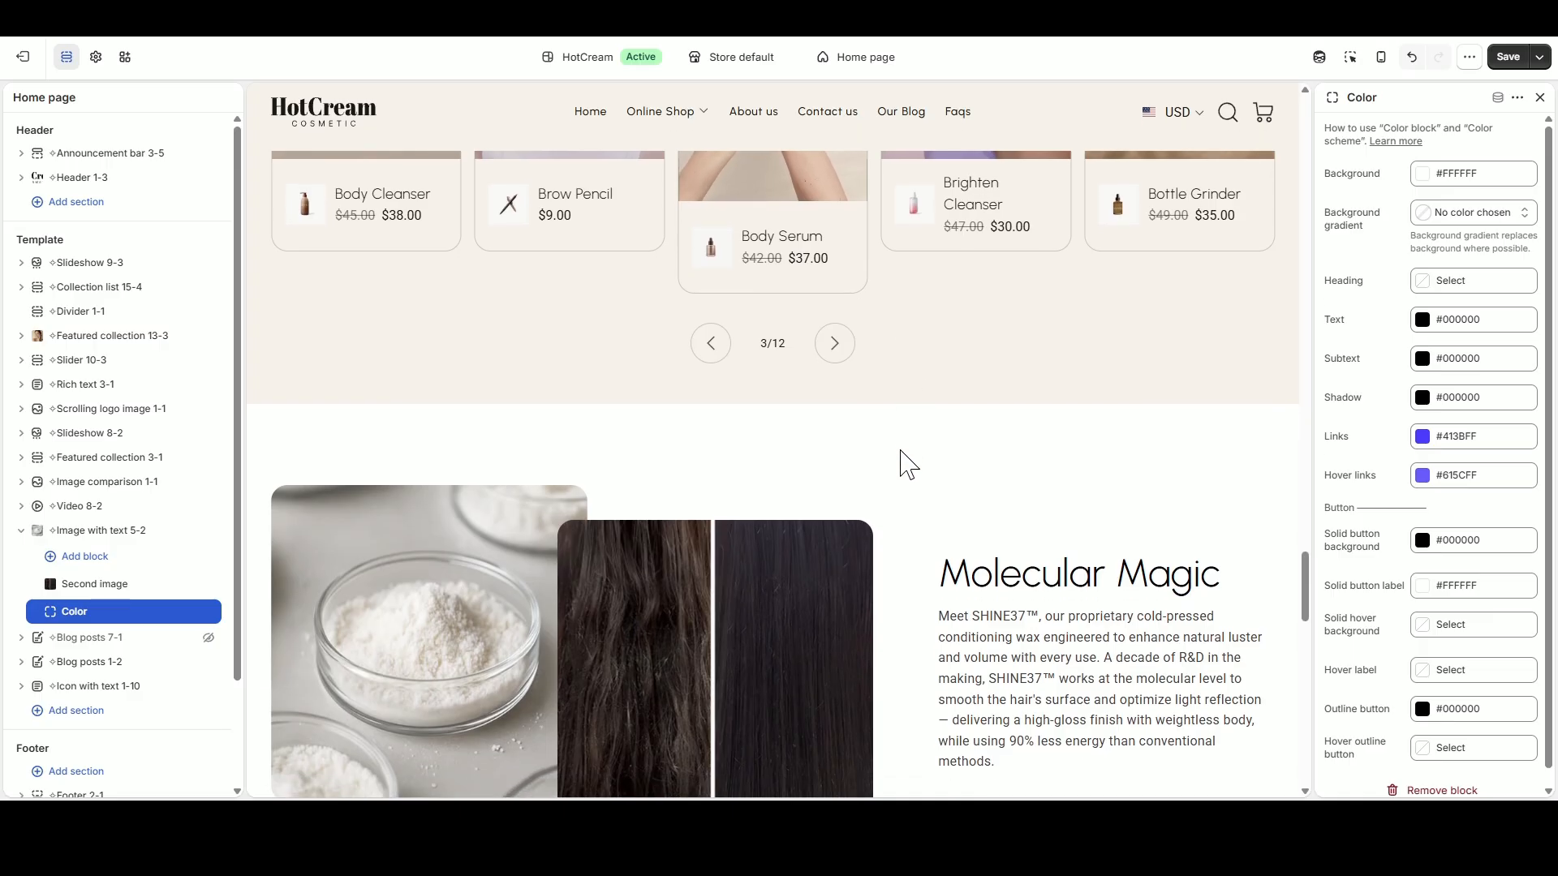
pyautogui.scroll(-2, 907, 465)
pyautogui.click(1425, 173)
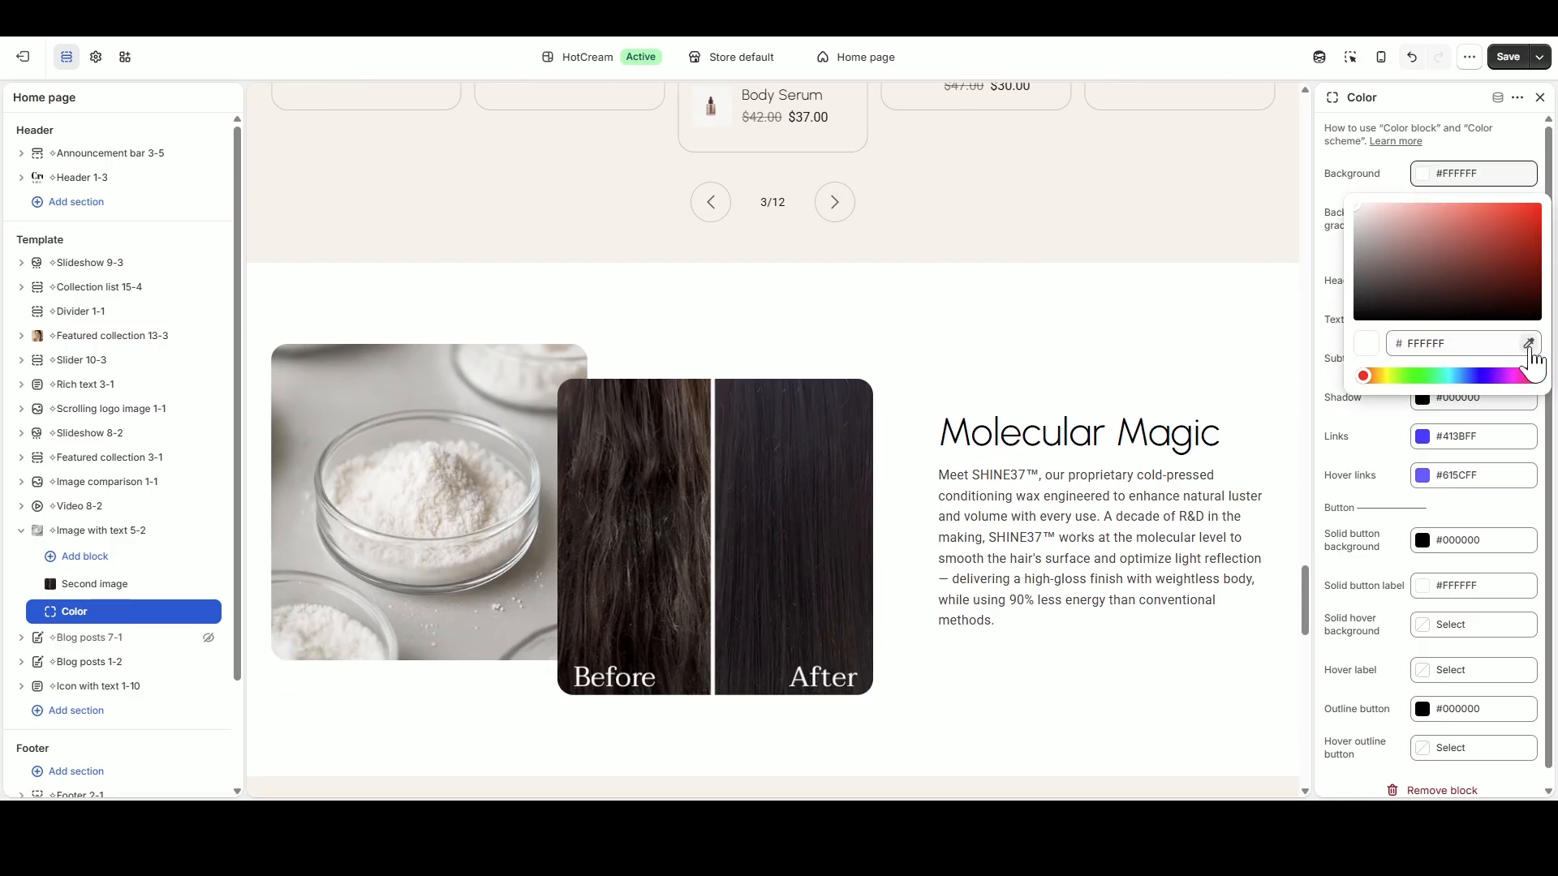
pyautogui.click(1162, 237)
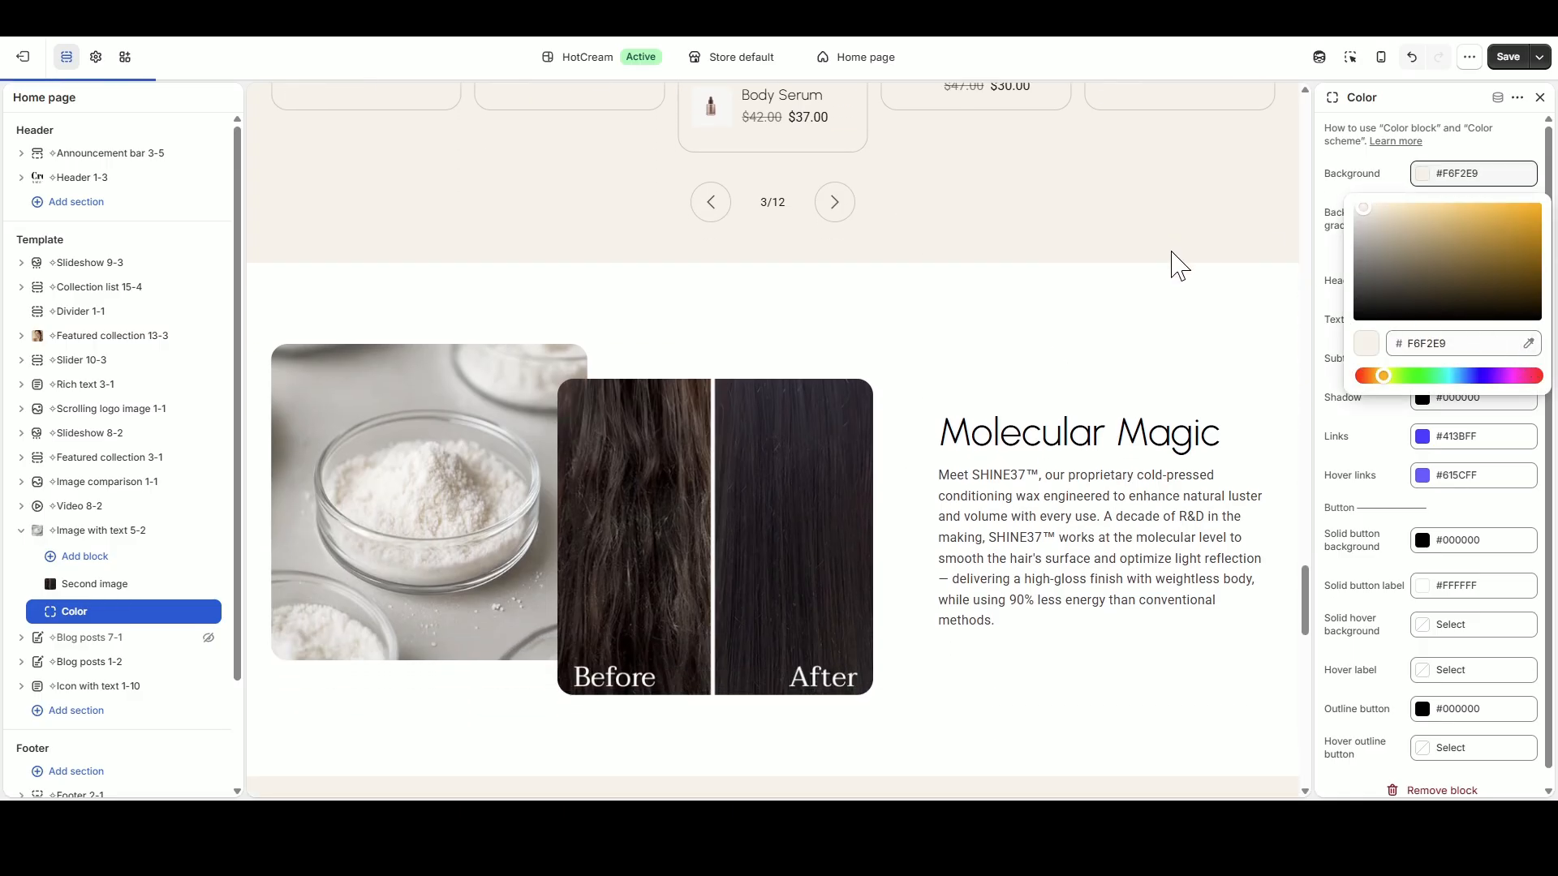
pyautogui.click(1391, 448)
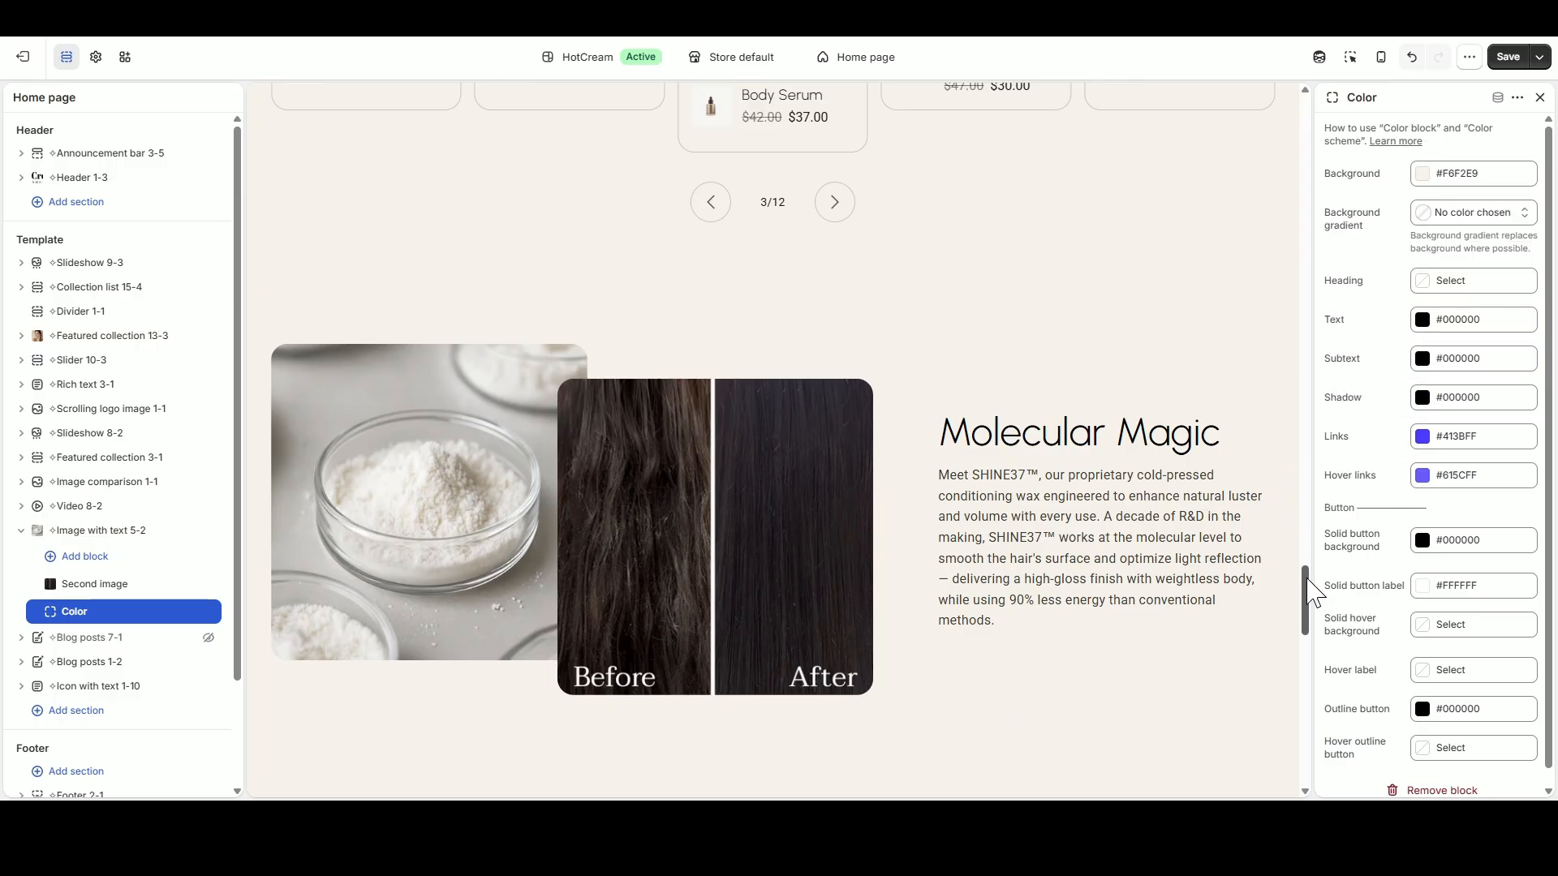
# Step: Check the layout of the Molecular Magic section's images and text in the mobile preview
pyautogui.scroll(-3, 1305, 601)
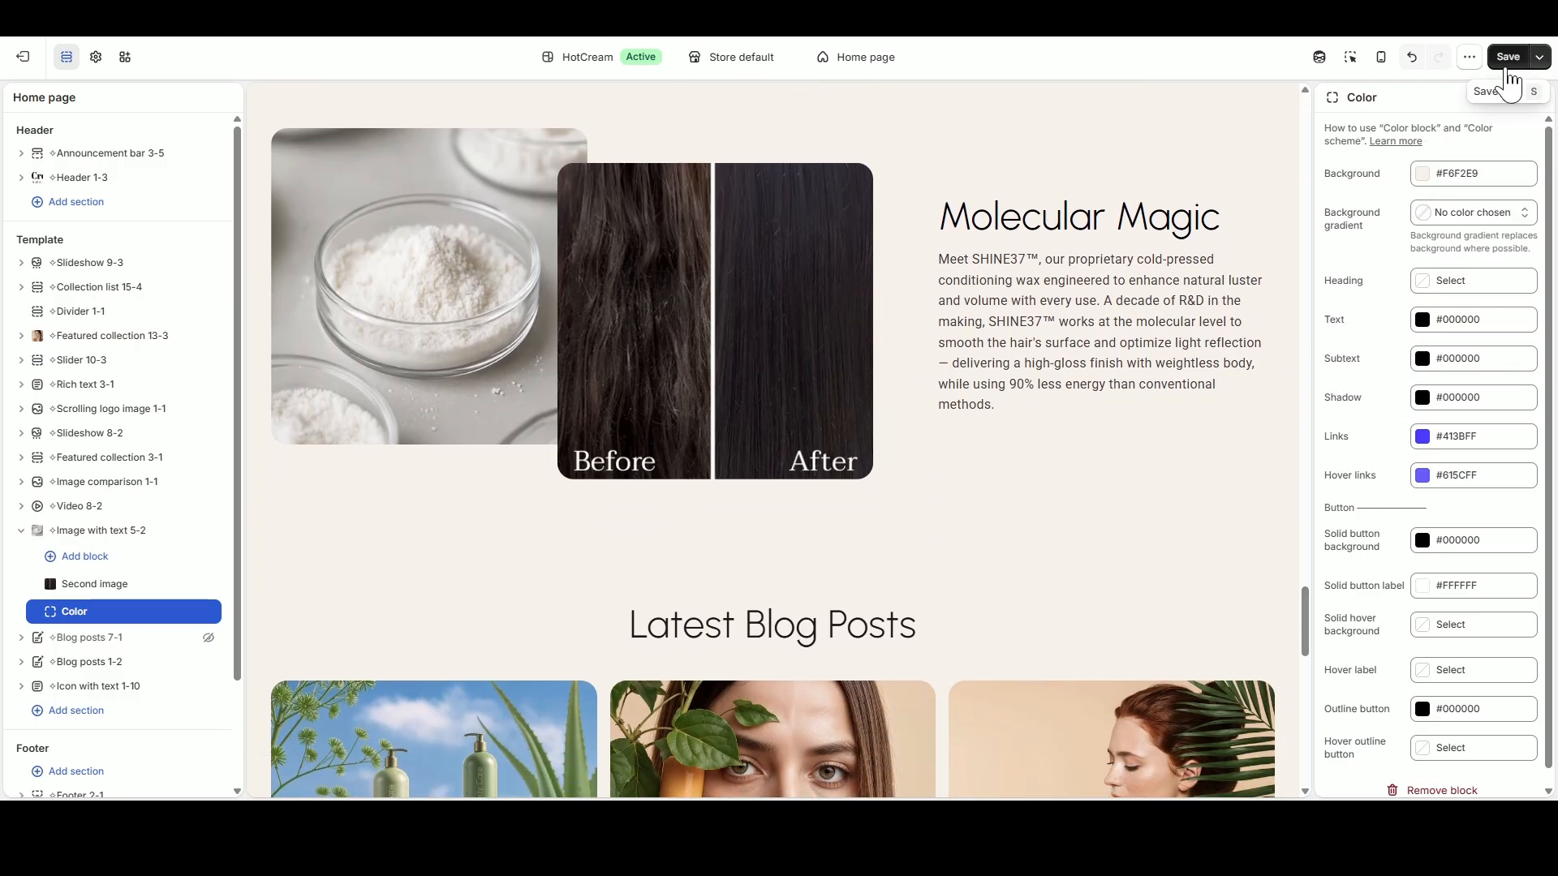
pyautogui.click(1381, 56)
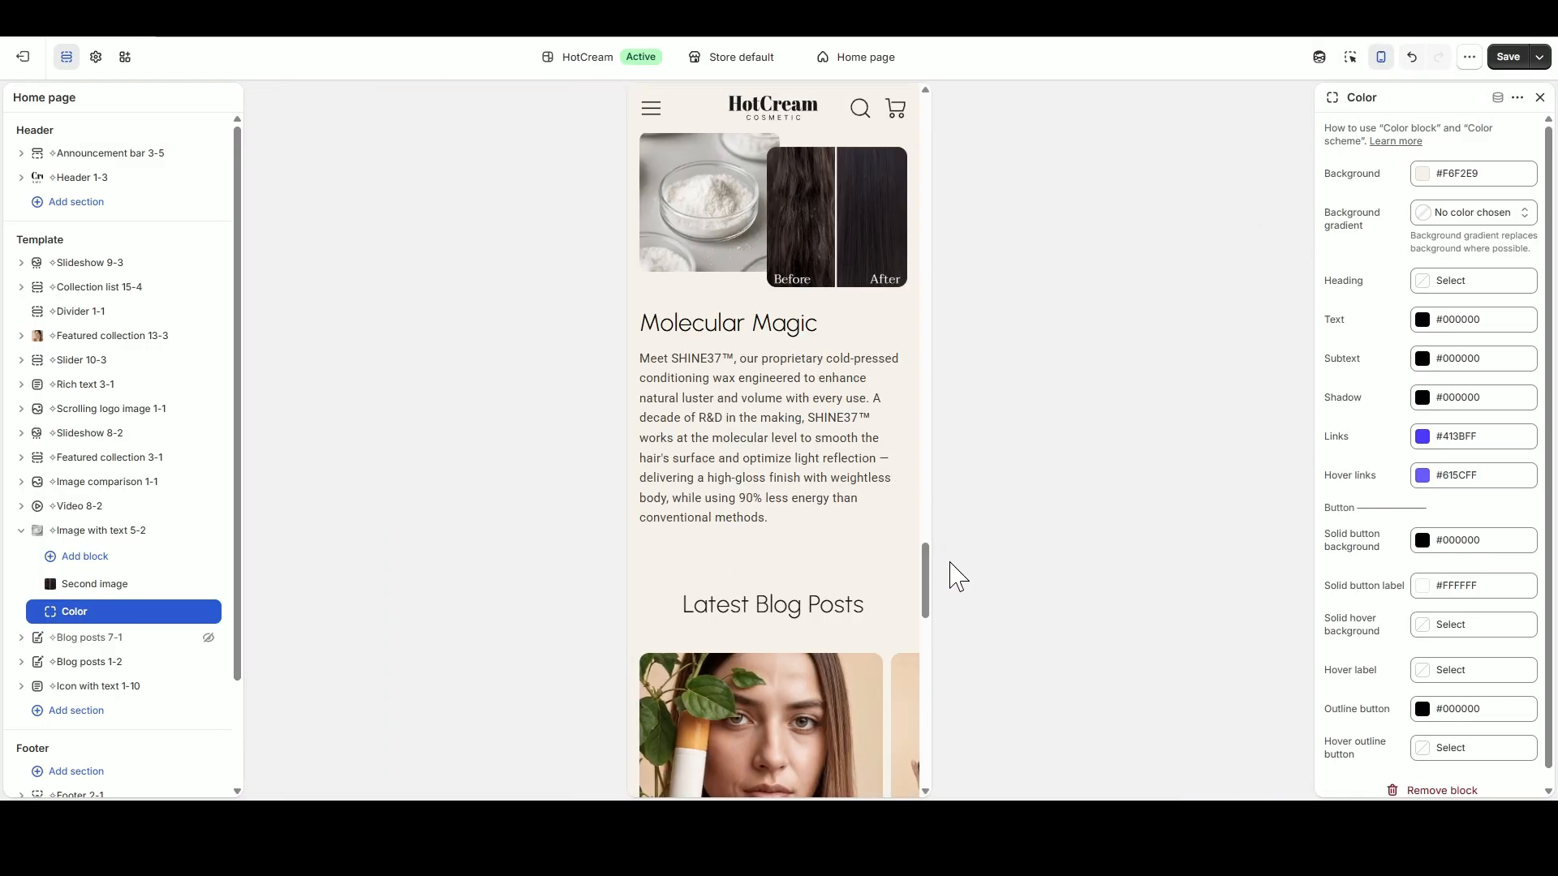
pyautogui.moveTo(928, 592)
pyautogui.mouseDown()
pyautogui.moveTo(931, 547)
pyautogui.moveTo(930, 571)
pyautogui.mouseUp()
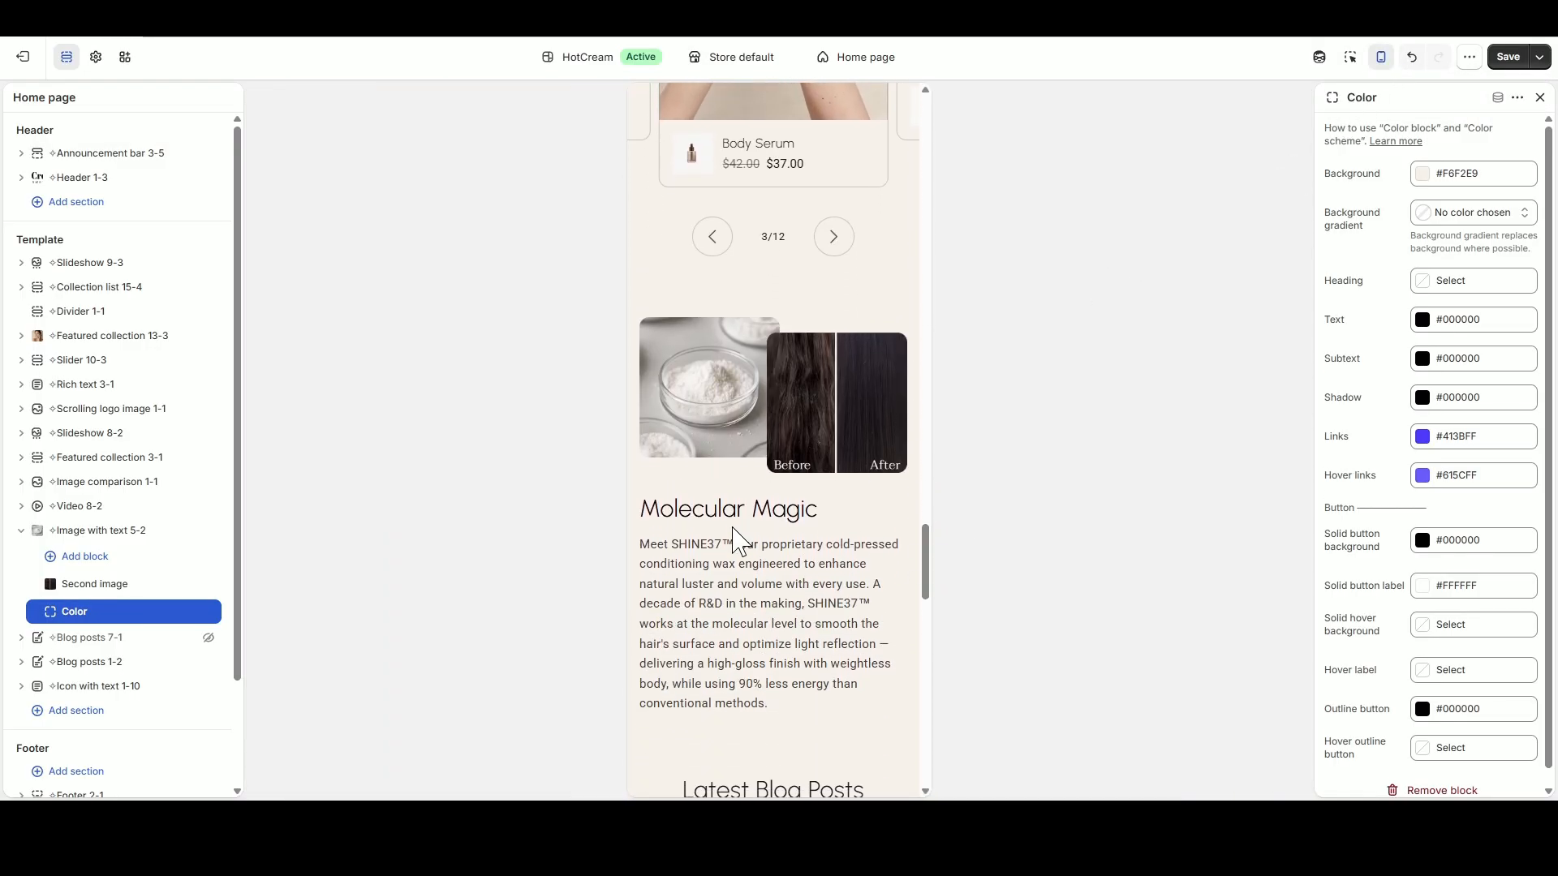
pyautogui.moveTo(692, 511); pyautogui.dragTo(761, 581)
pyautogui.click(759, 578)
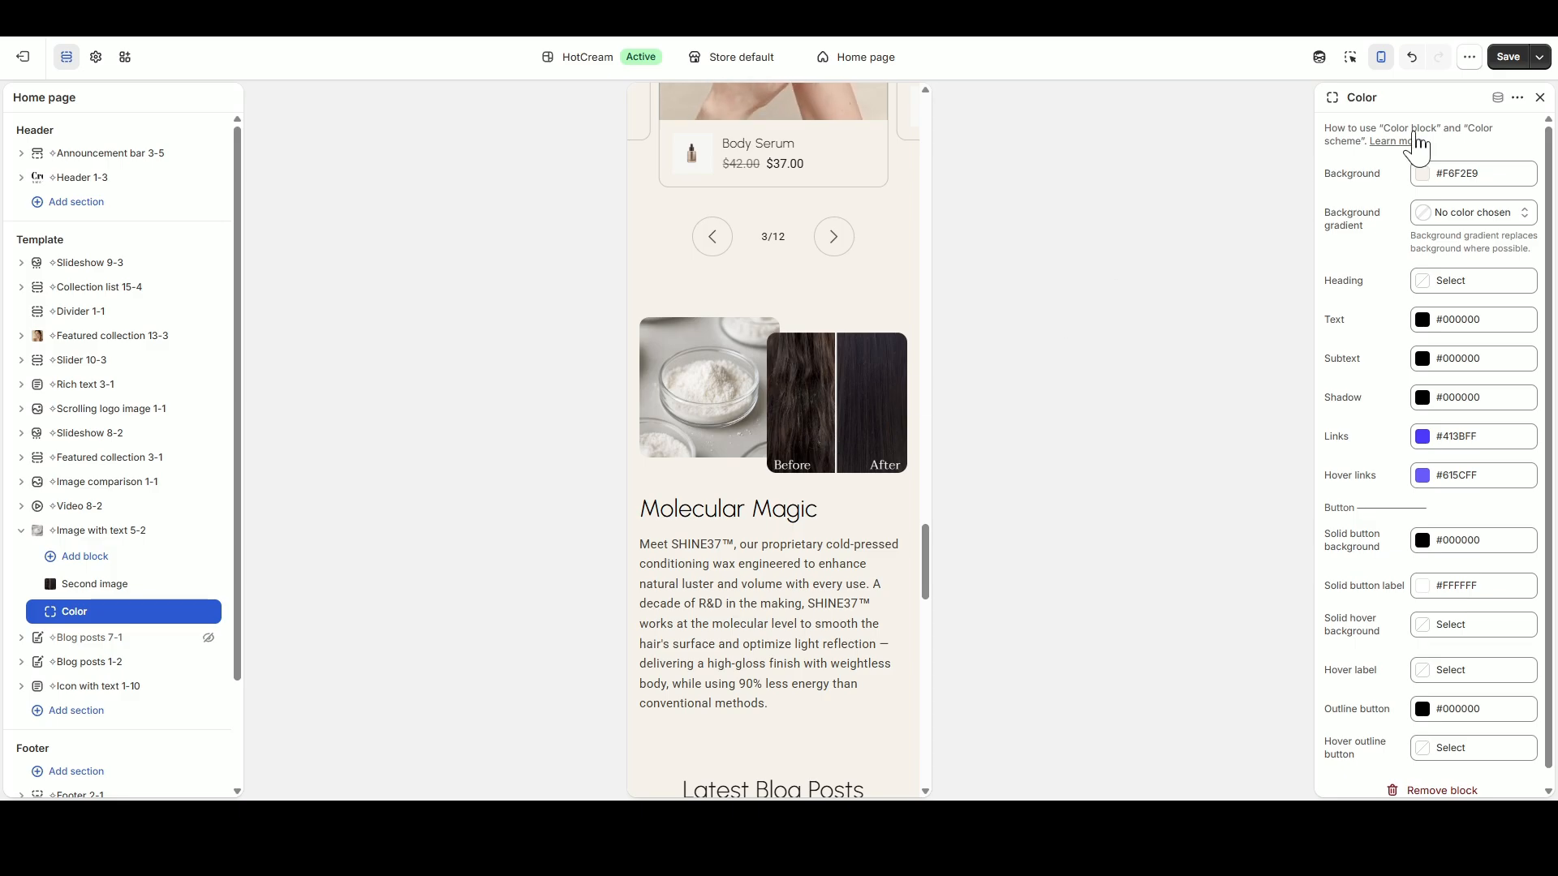
# Step: Save the home page changes and return to the desktop preview
pyautogui.click(1507, 56)
pyautogui.click(1380, 59)
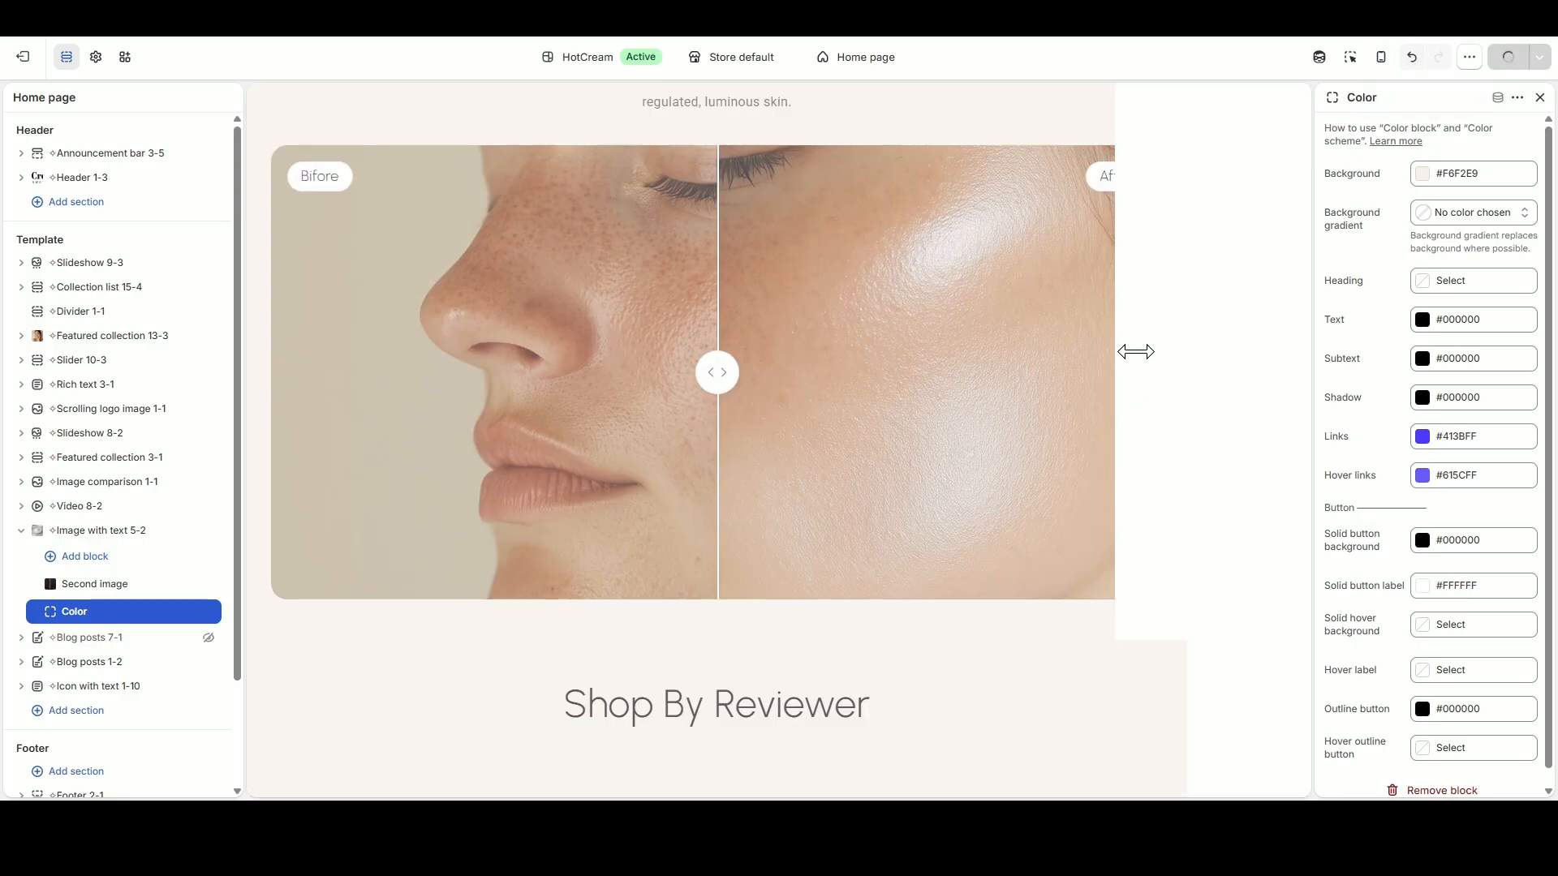